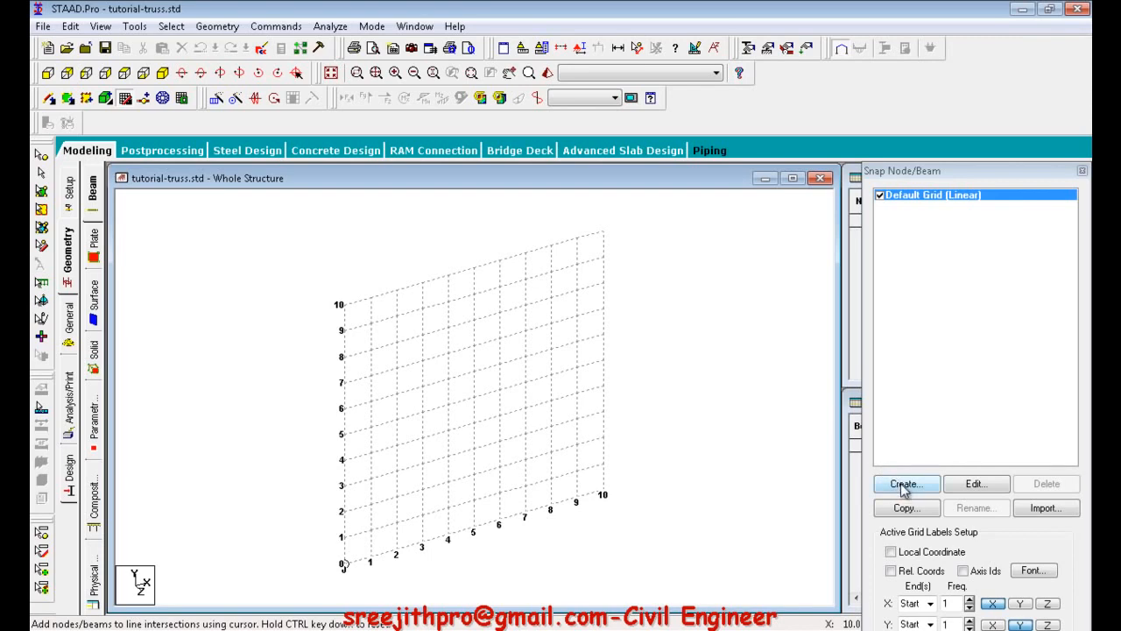
Create a linear snap grid named ourgrid in the X-Y plane and make it the active grid.
{"action": "left_click", "coordinate": [904, 485]}
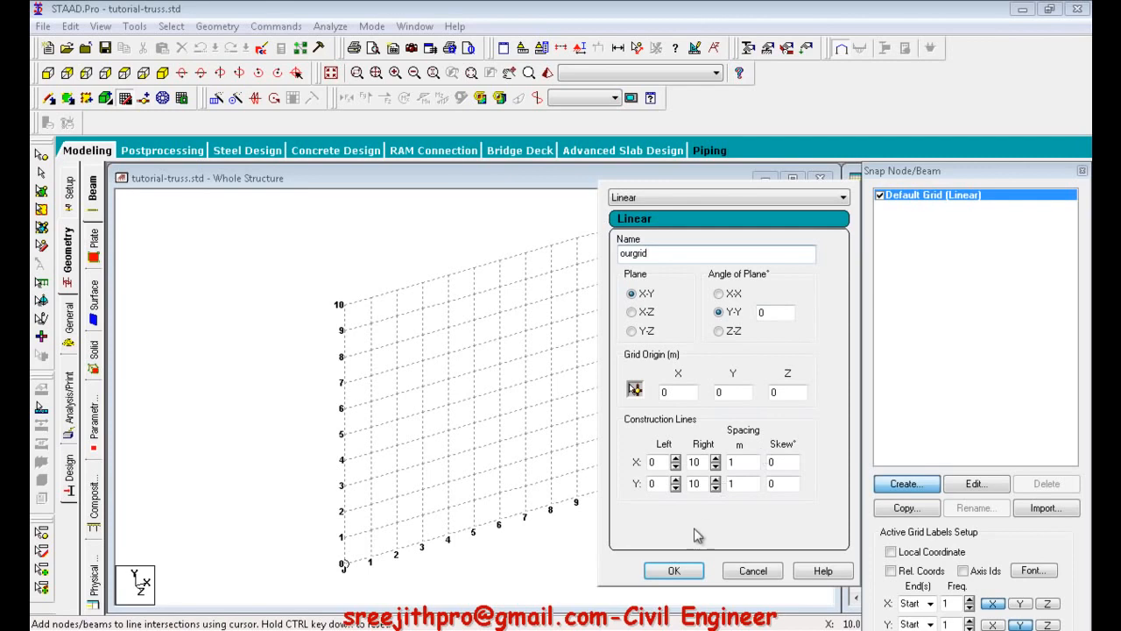
{"action": "left_click", "coordinate": [682, 571]}
{"action": "left_click", "coordinate": [880, 206]}
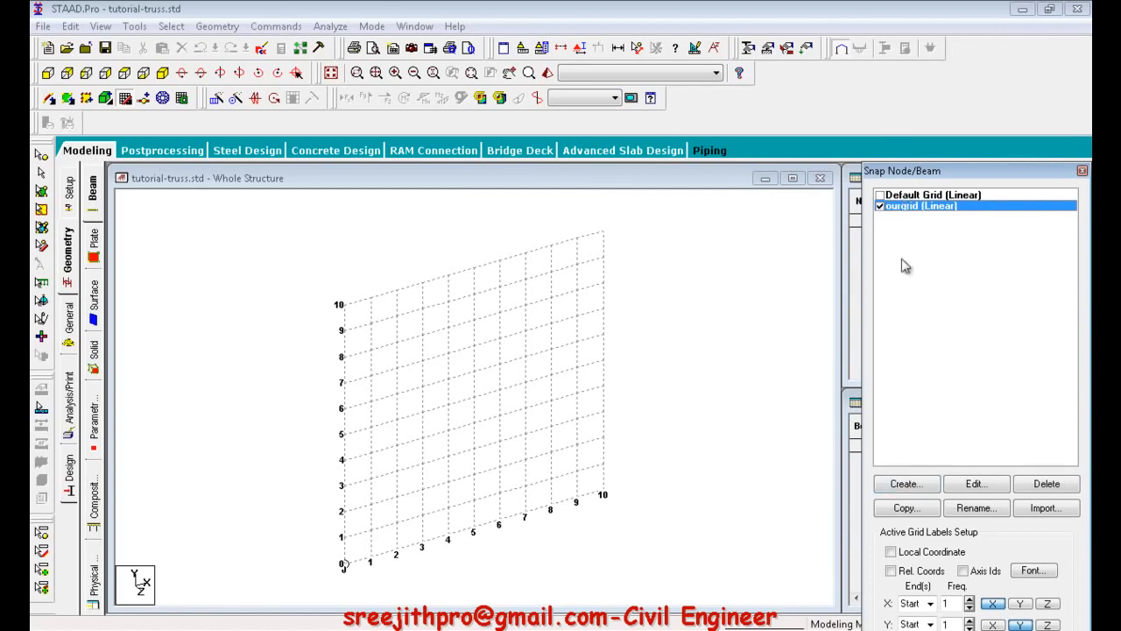
Edit ourgrid using the truss drawing in Adobe Reader, setting 3 X divisions with 5 m spacing.
{"action": "left_click", "coordinate": [973, 488]}
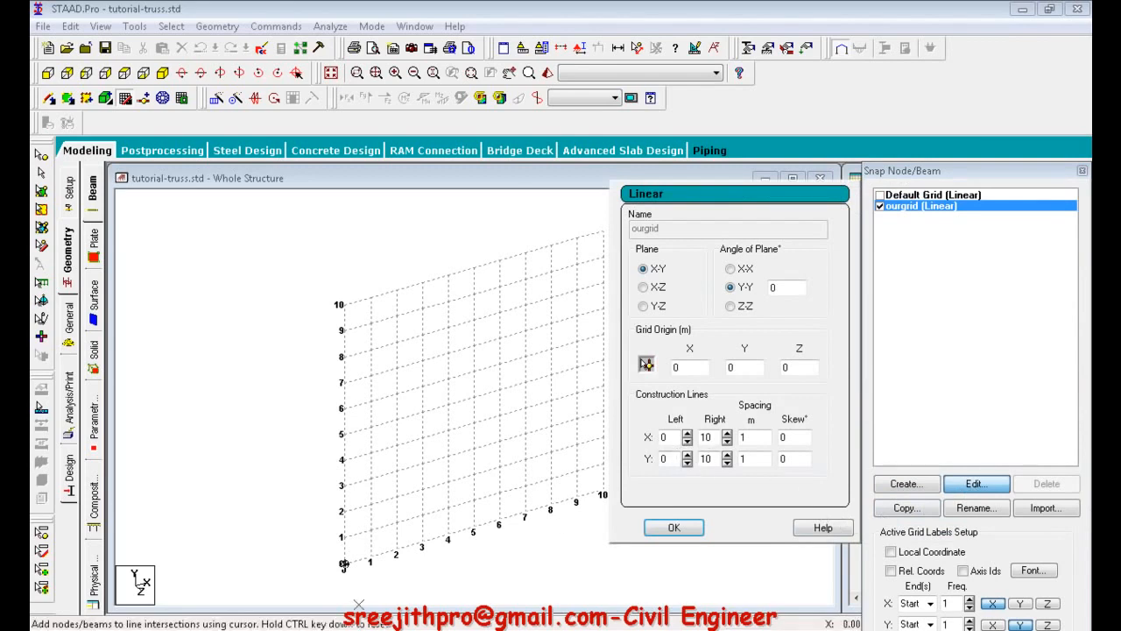
{"action": "key", "text": "alt+Tab"}
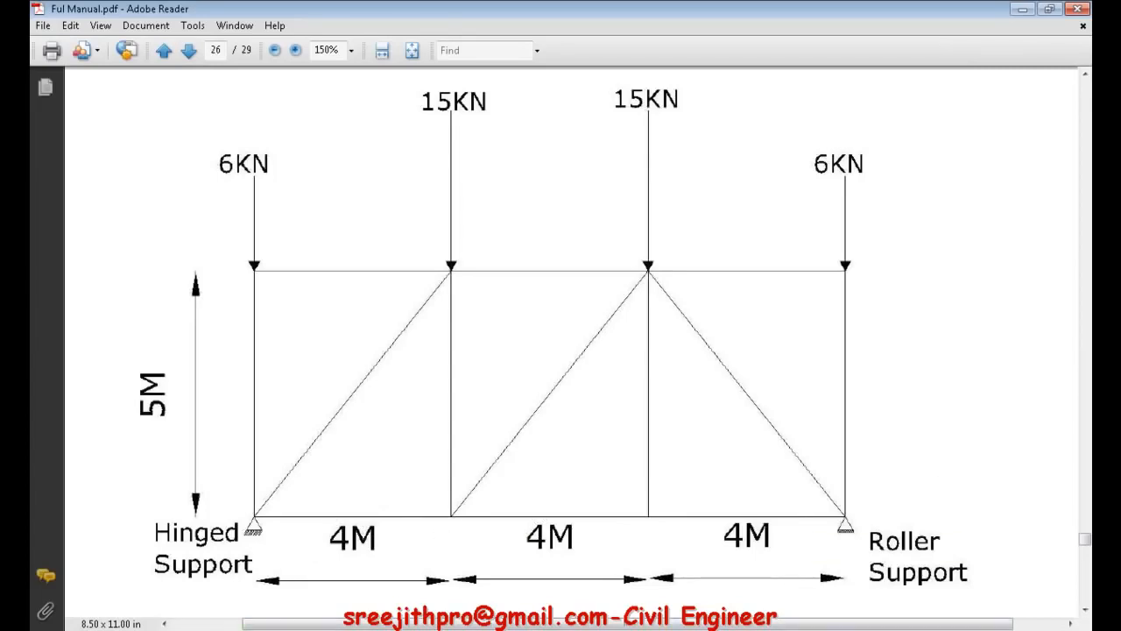
{"action": "left_click", "coordinate": [285, 630]}
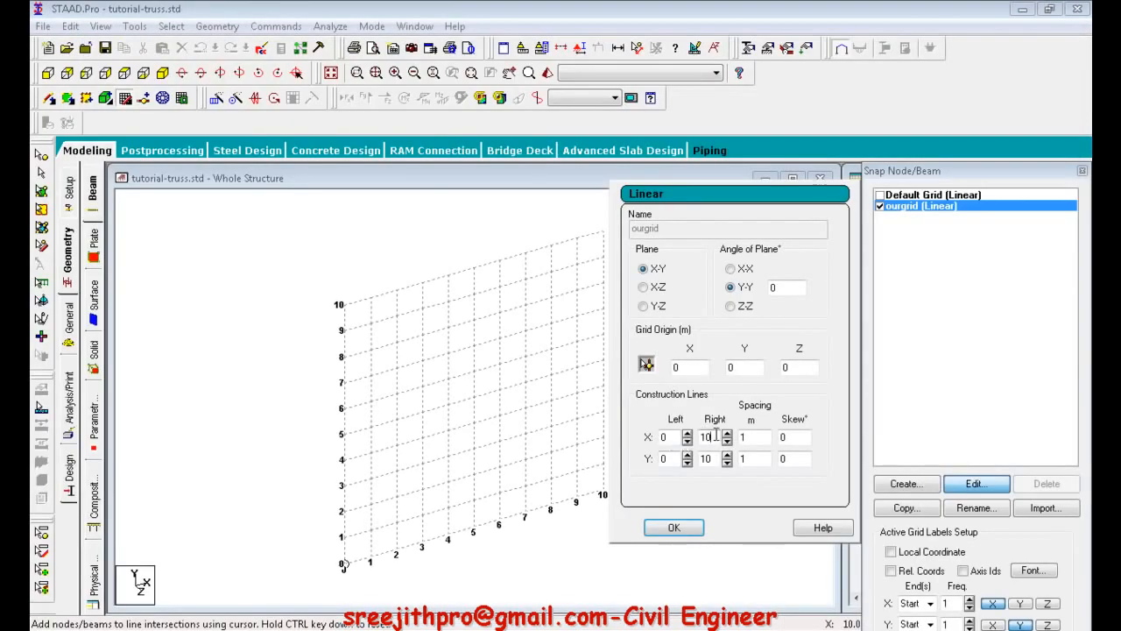
{"action": "type", "text": "3"}
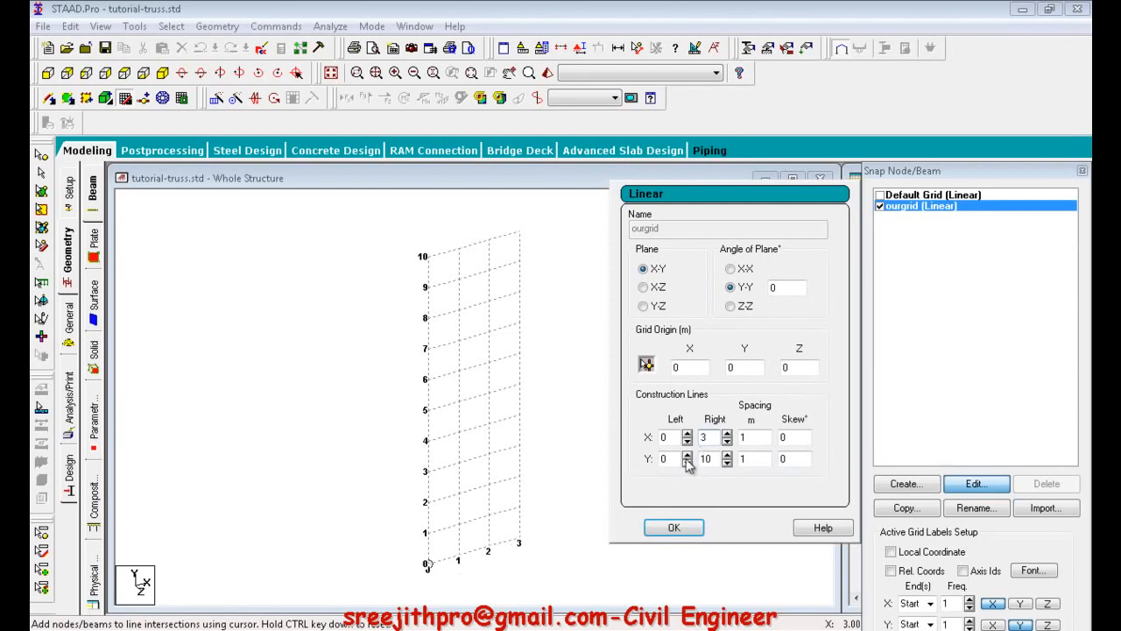
{"action": "left_click", "coordinate": [752, 438]}
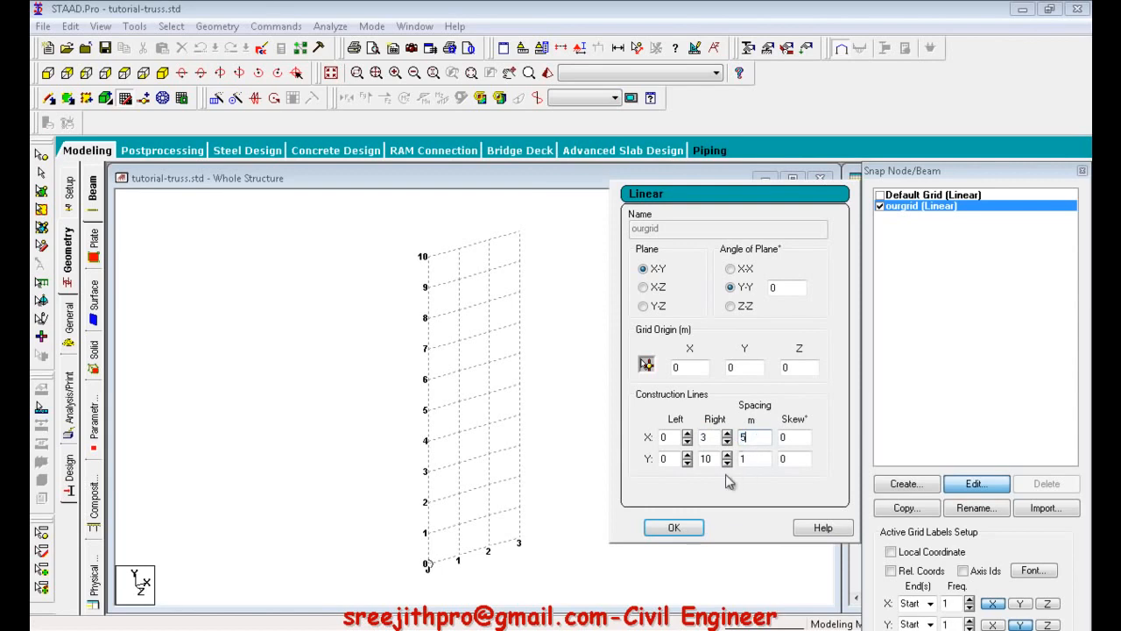
Recheck the truss drawing, then give ourgrid a 4 m X spacing and 1 Y division with 5 m spacing.
{"action": "key", "text": "alt+Tab"}
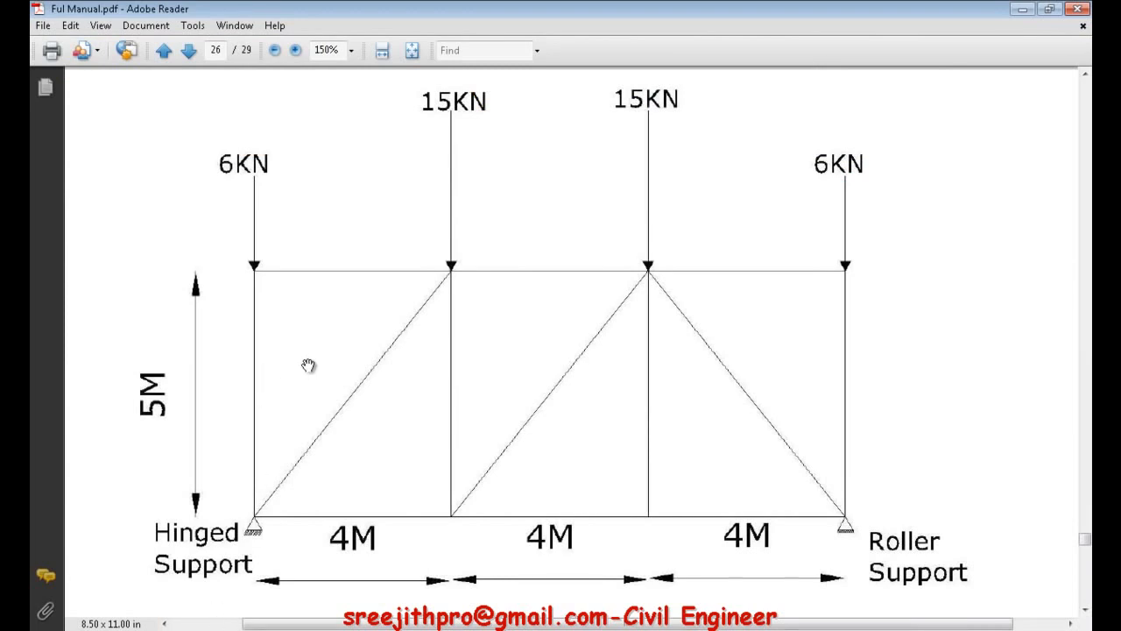
{"action": "key", "text": "alt+Tab"}
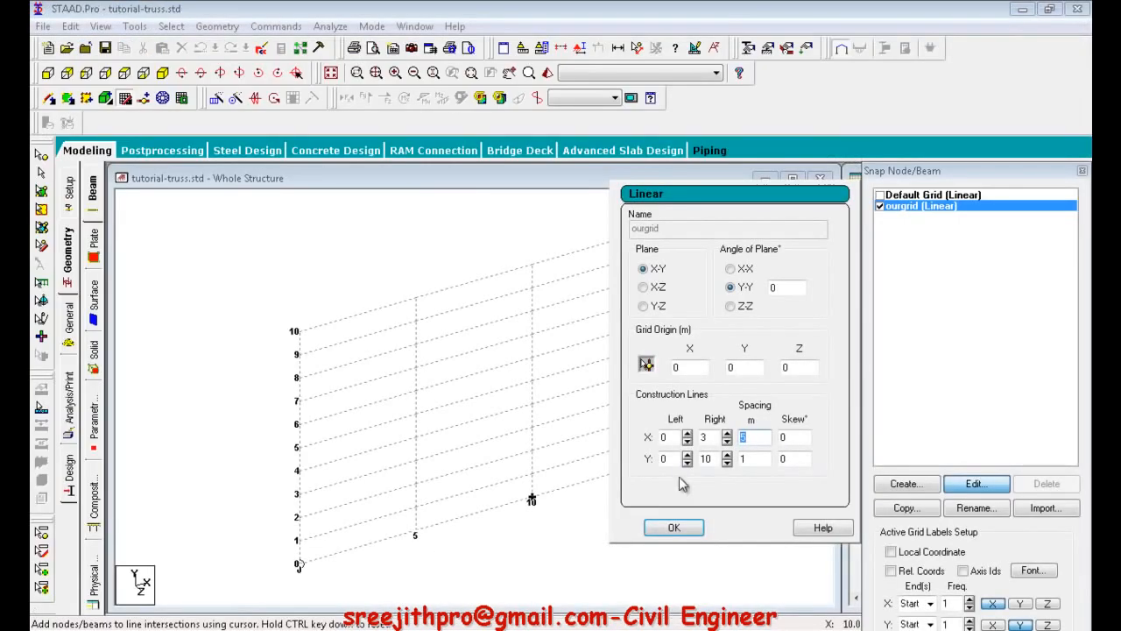
{"action": "double_click", "coordinate": [710, 460]}
{"action": "type", "text": "1"}
{"action": "double_click", "coordinate": [753, 456]}
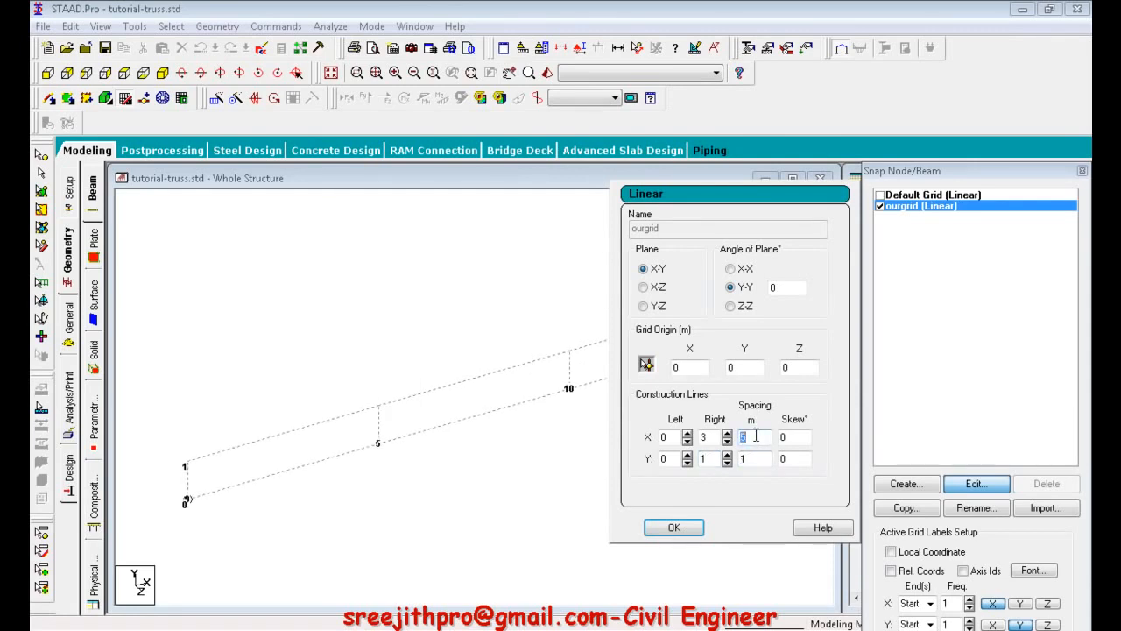
{"action": "double_click", "coordinate": [753, 461]}
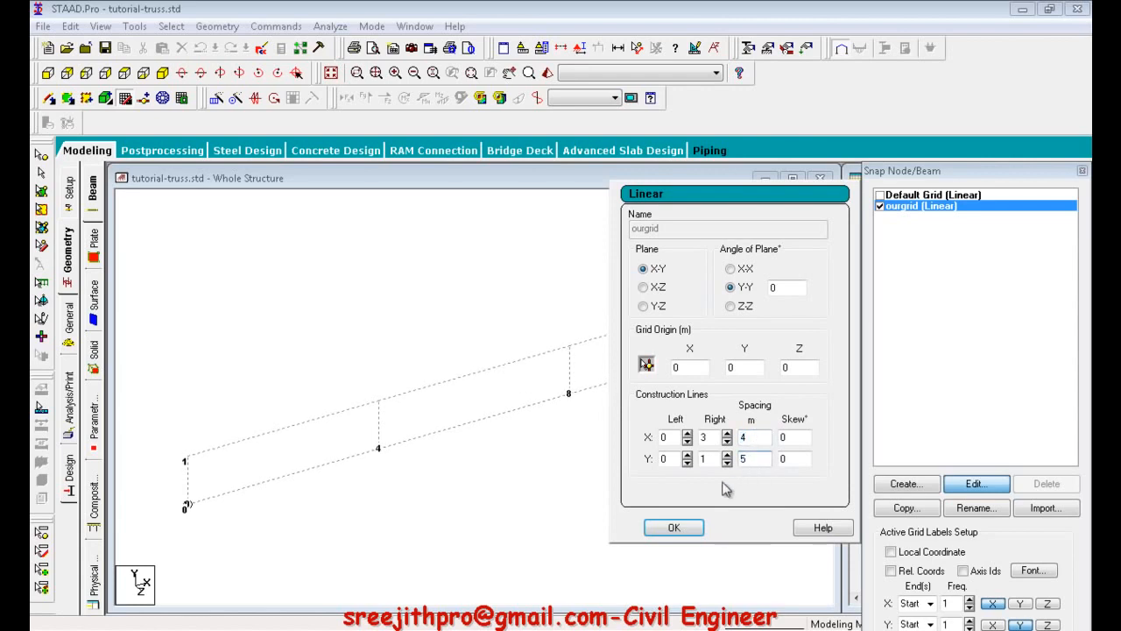
{"action": "left_click", "coordinate": [686, 528]}
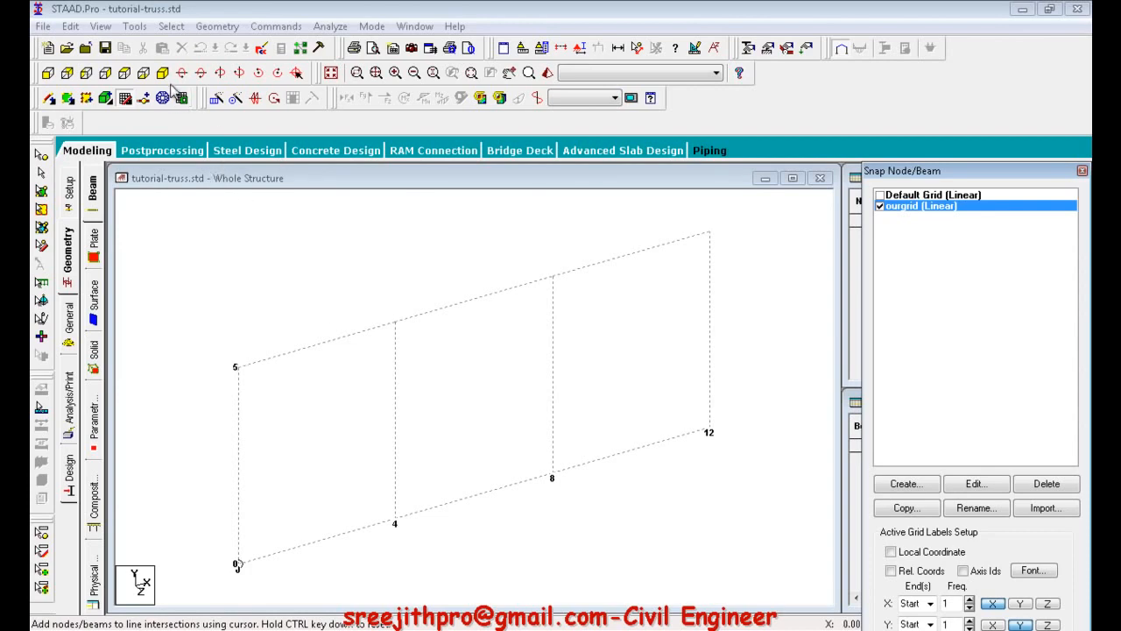
Maximize the structure window and show the entire grid in front view.
{"action": "left_click", "coordinate": [792, 178]}
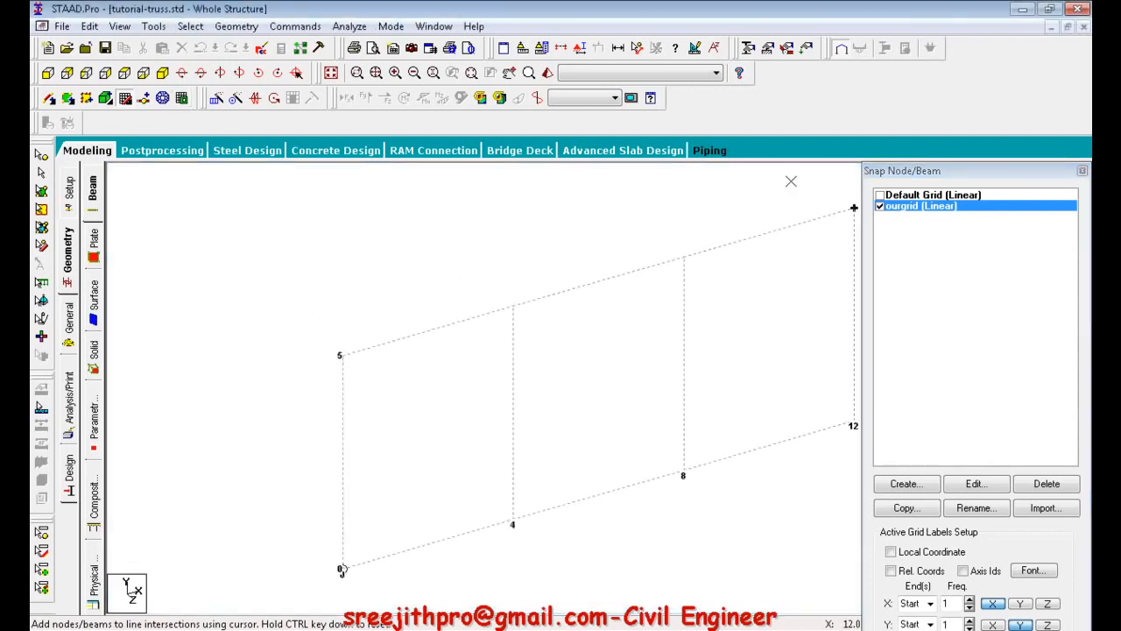
{"action": "left_click", "coordinate": [49, 77]}
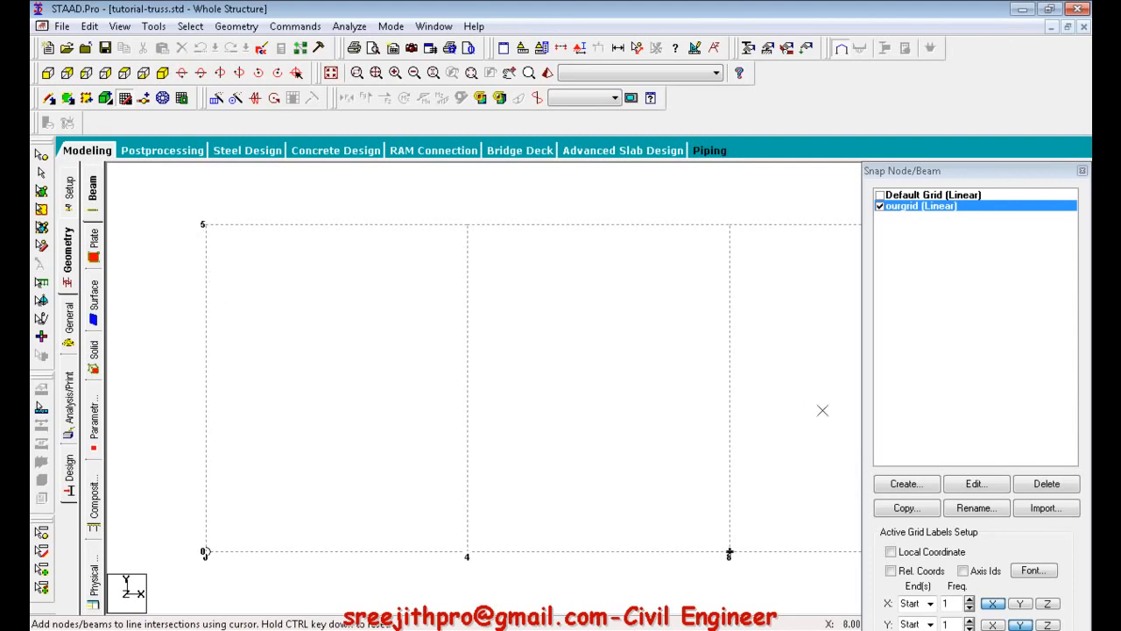
{"action": "scroll", "coordinate": [486, 370], "scroll_direction": "down", "scroll_amount": 5}
{"action": "mouse_move", "coordinate": [569, 366]}
{"action": "middle_mouse_down"}
{"action": "mouse_move", "coordinate": [488, 355]}
{"action": "mouse_move", "coordinate": [483, 378]}
{"action": "middle_mouse_up"}
{"action": "scroll", "coordinate": [492, 351], "scroll_direction": "up", "scroll_amount": 1}
{"action": "scroll", "coordinate": [493, 351], "scroll_direction": "up", "scroll_amount": 5}
{"action": "scroll", "coordinate": [493, 351], "scroll_direction": "down", "scroll_amount": 1}
{"action": "scroll", "coordinate": [473, 353], "scroll_direction": "up", "scroll_amount": 1}
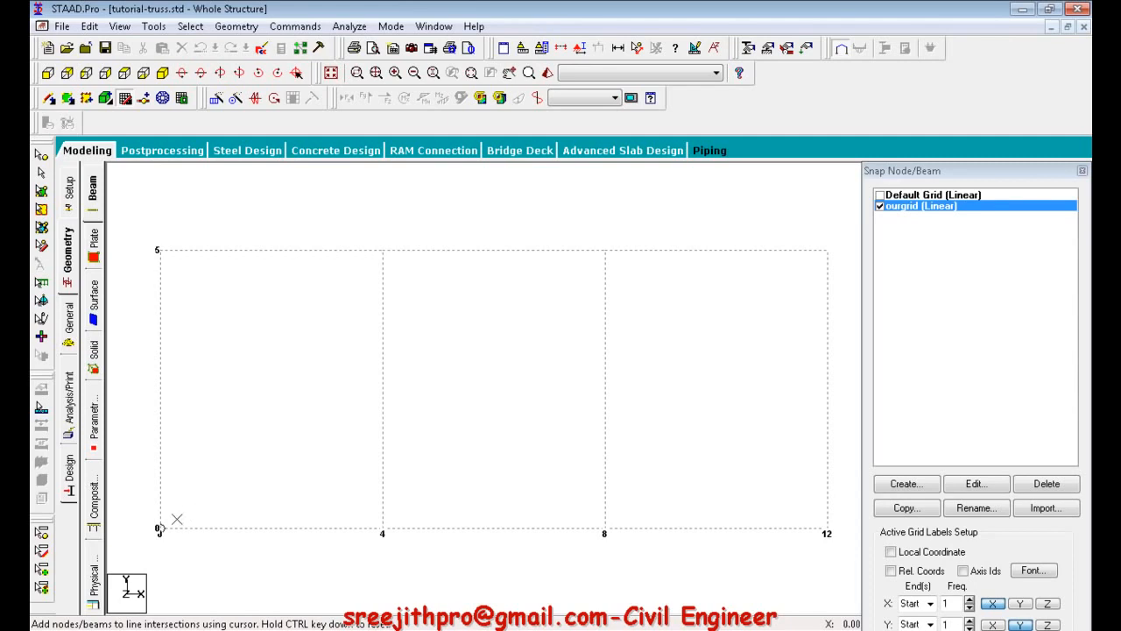
Accept the auto-save of the model and reopen the beam geometry page to resume snap node/beam drawing.
{"action": "left_click", "coordinate": [48, 99]}
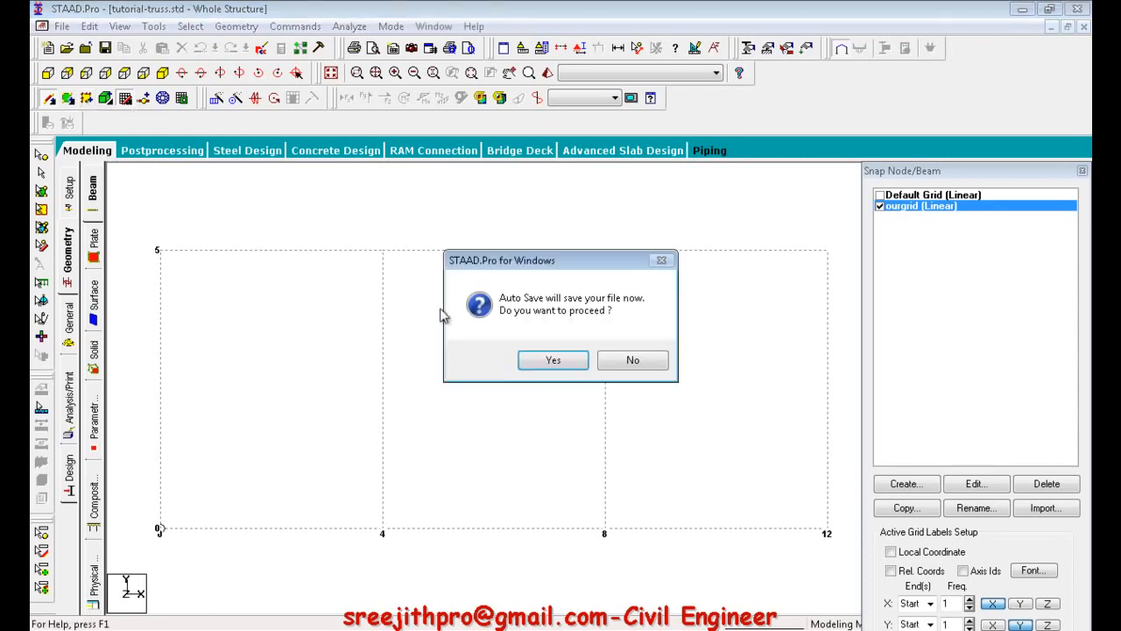
{"action": "left_click", "coordinate": [562, 364]}
{"action": "left_click", "coordinate": [482, 347]}
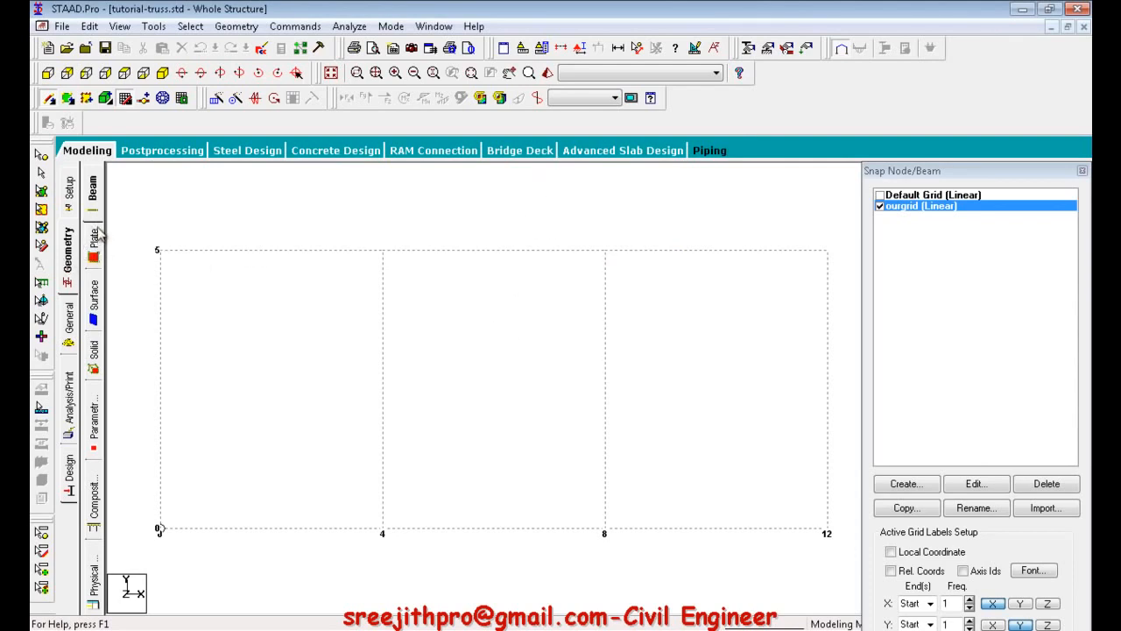
{"action": "left_click", "coordinate": [95, 204]}
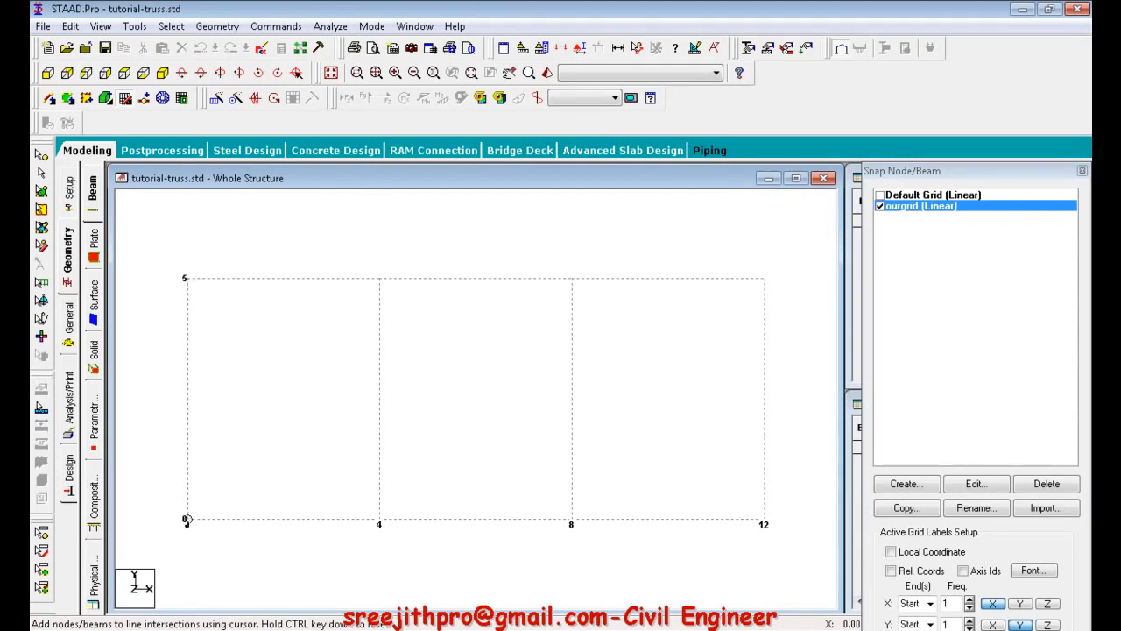
Consult the truss drawing and draw the bottom chord beams through X = 0, 4, 8 and 12 at Y = 0.
{"action": "key", "text": "alt+Tab"}
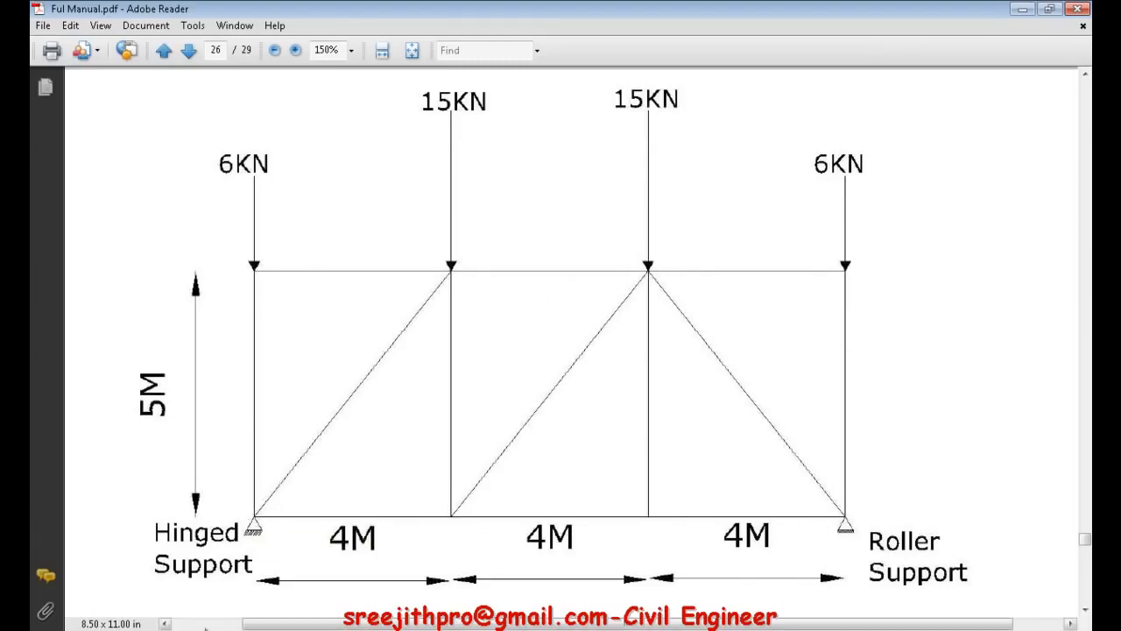
{"action": "left_click", "coordinate": [212, 628]}
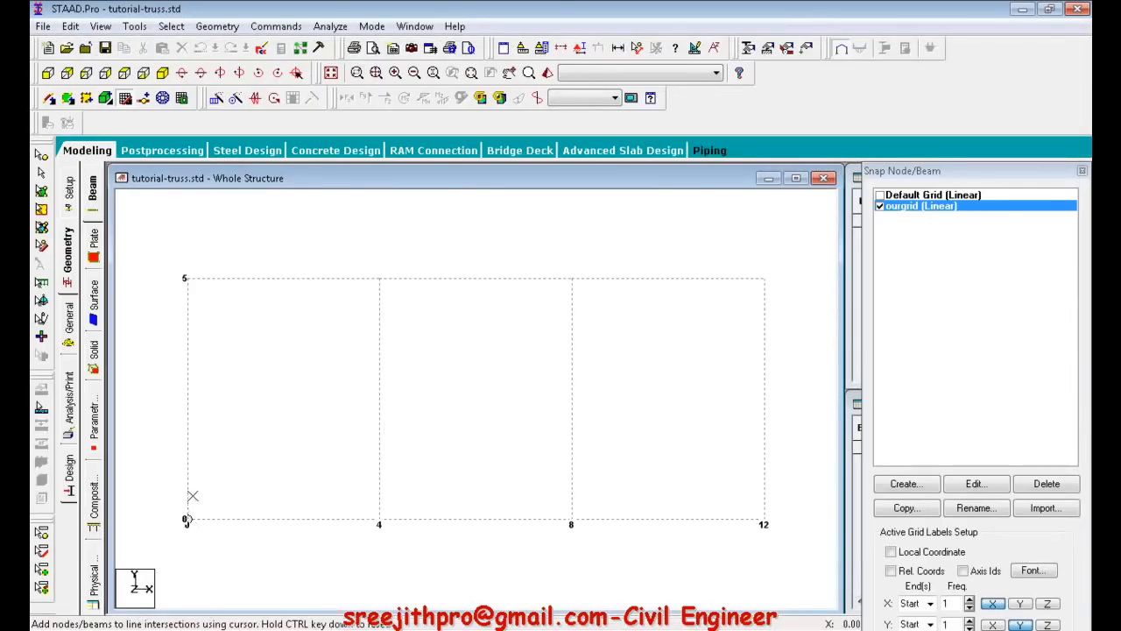
{"action": "left_click", "coordinate": [187, 518]}
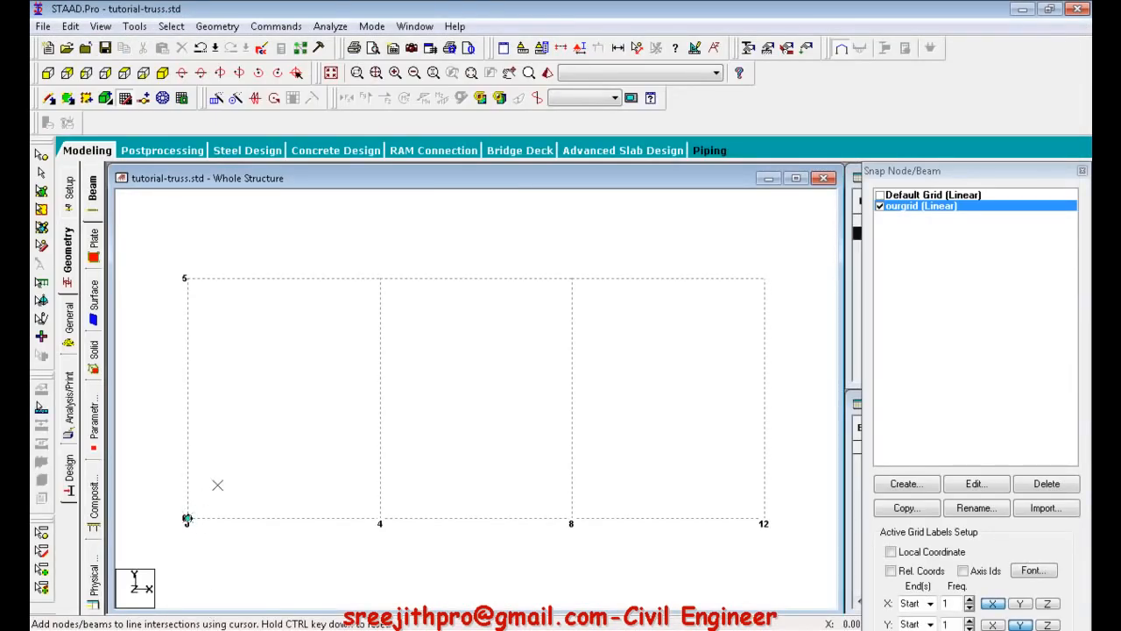
{"action": "left_click", "coordinate": [212, 330]}
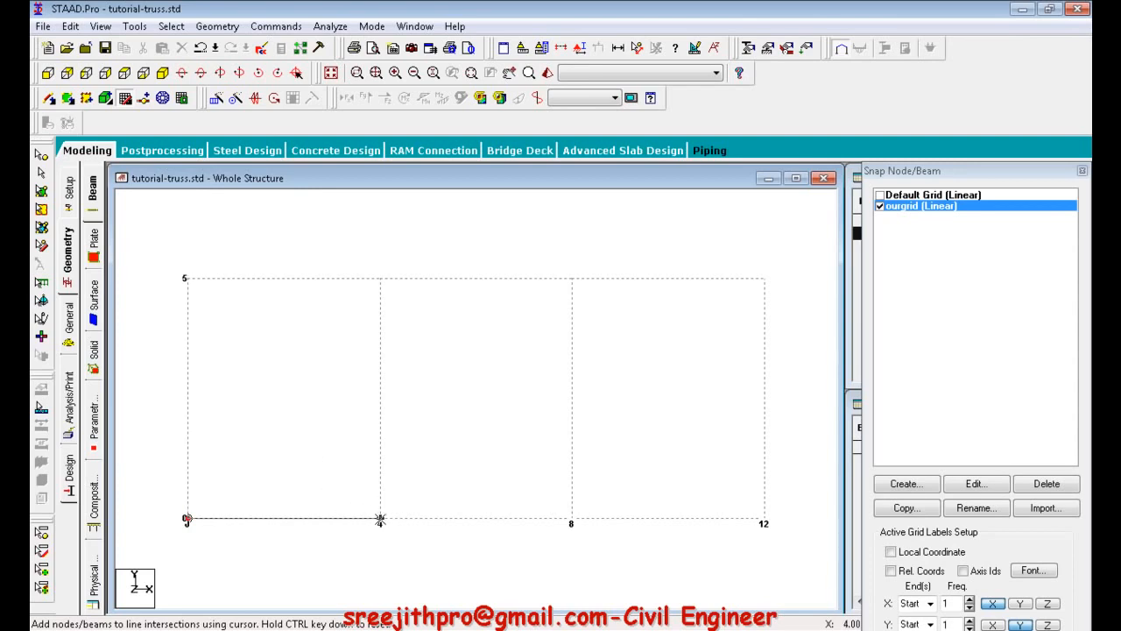
{"action": "left_click", "coordinate": [379, 519]}
{"action": "left_click", "coordinate": [572, 519]}
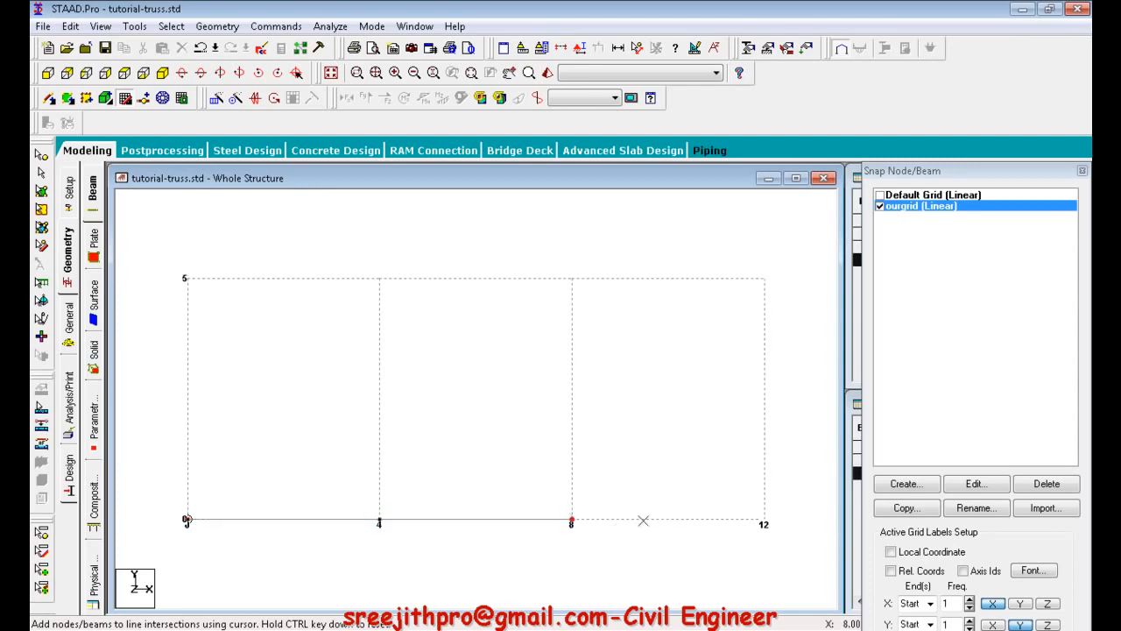
{"action": "left_click", "coordinate": [764, 521]}
Draw the end vertical at X = 12, the three top chord beams at Y = 5 and the end vertical at X = 0.
{"action": "left_click", "coordinate": [765, 278]}
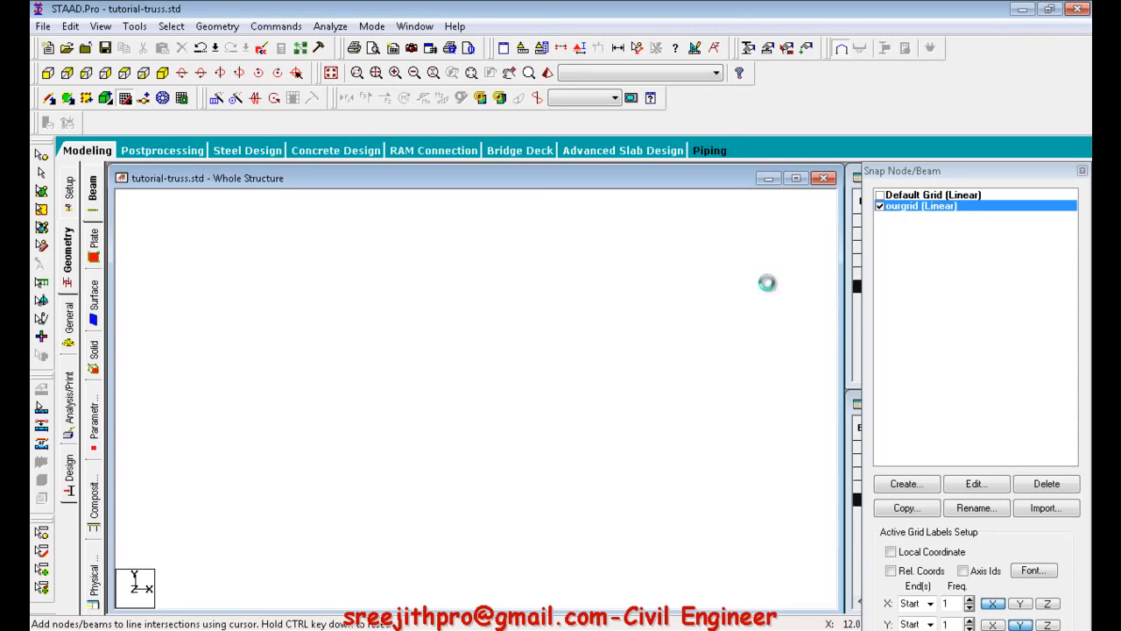
{"action": "left_click", "coordinate": [571, 278]}
{"action": "left_click", "coordinate": [380, 279]}
{"action": "left_click", "coordinate": [199, 277]}
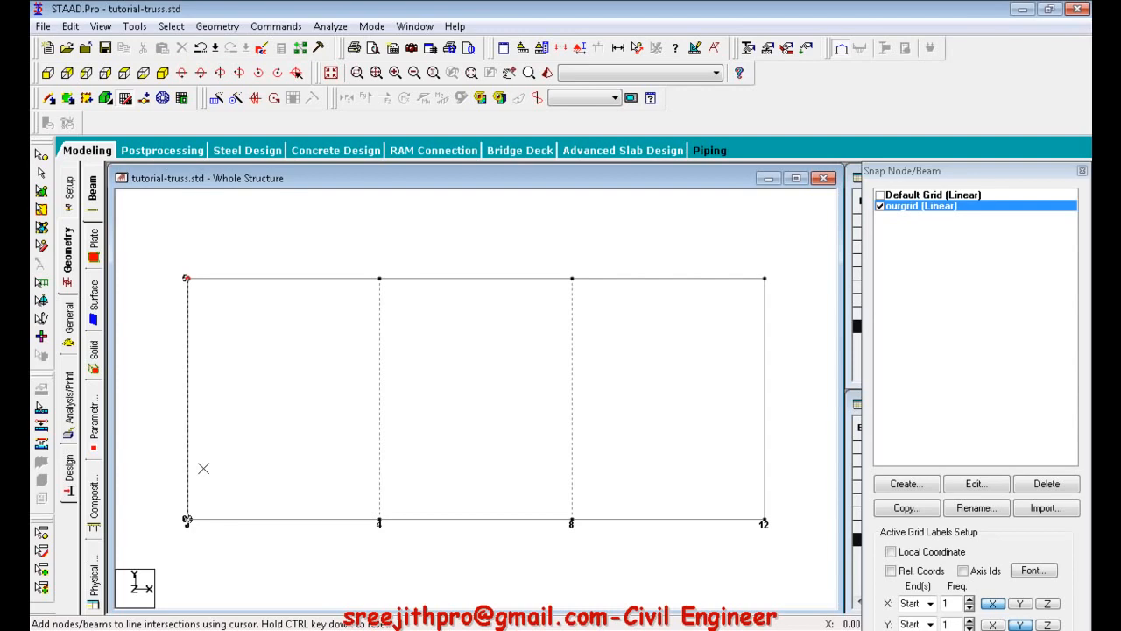
{"action": "left_click", "coordinate": [187, 520]}
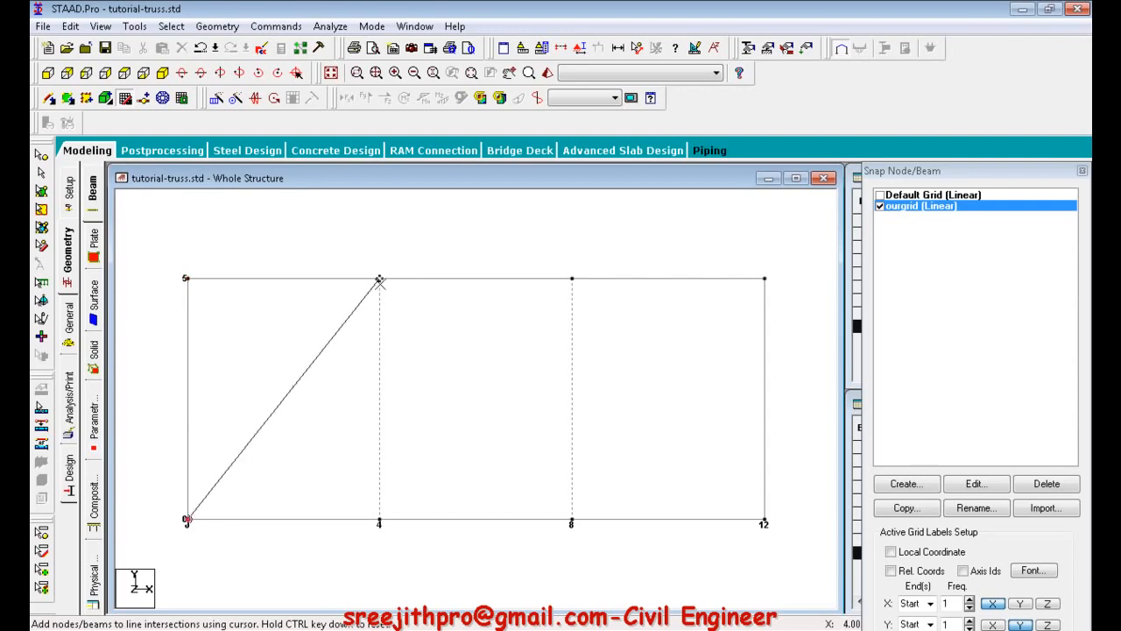
Following the truss drawing, add the diagonal from (0,0) to (4,5), the vertical at X = 4 and the diagonal from (4,0) to (8,5).
{"action": "left_click", "coordinate": [379, 280]}
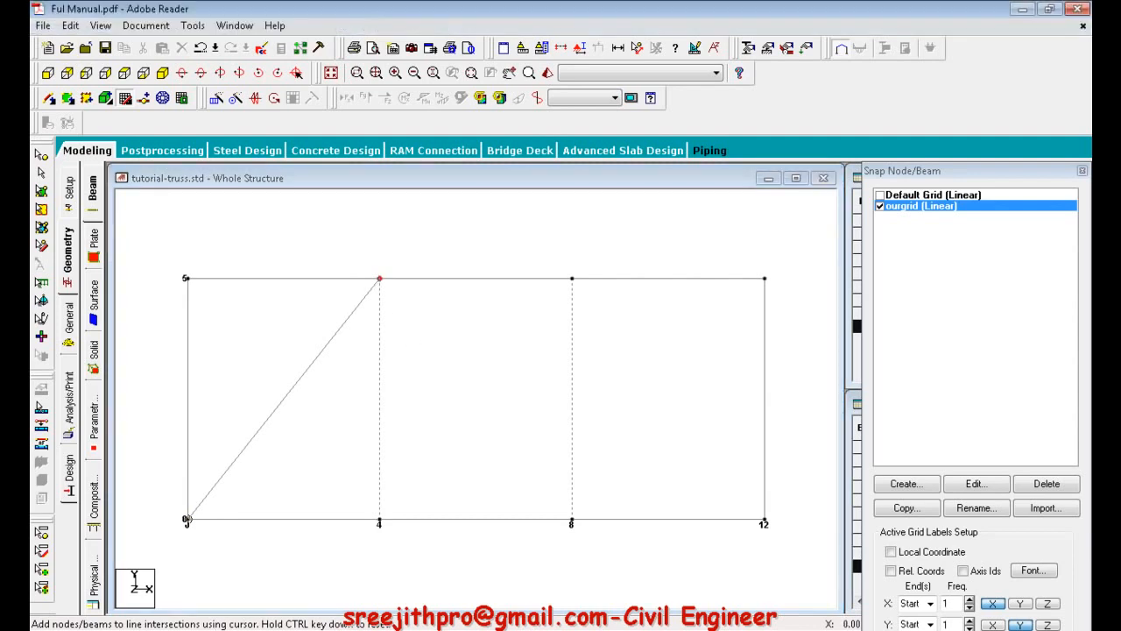
{"action": "key", "text": "alt+Tab"}
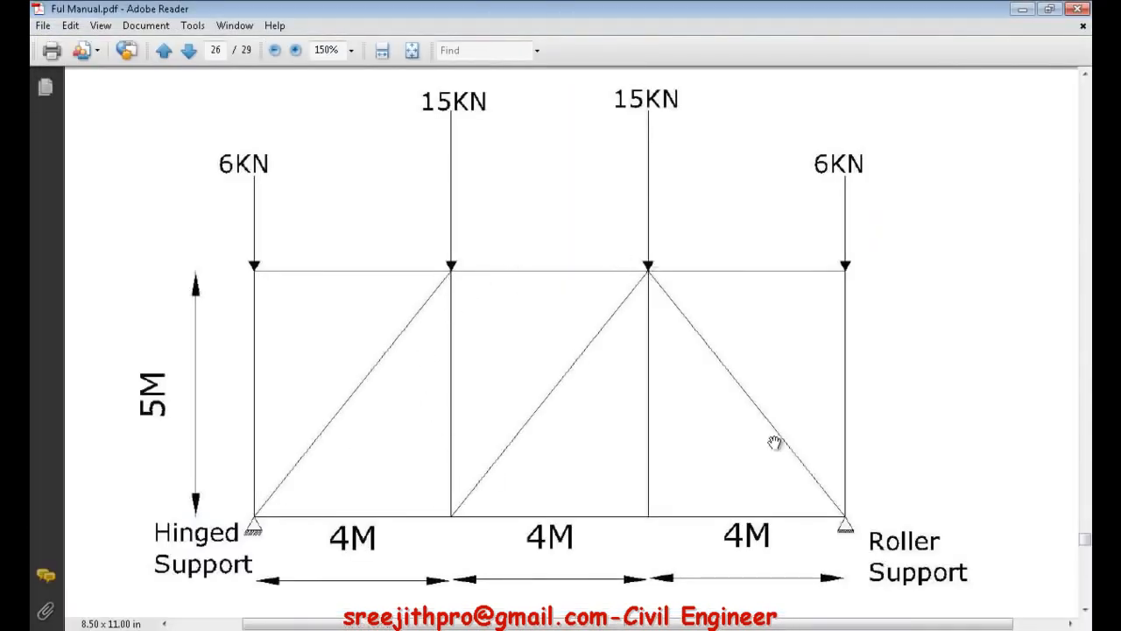
{"action": "key", "text": "alt+Tab"}
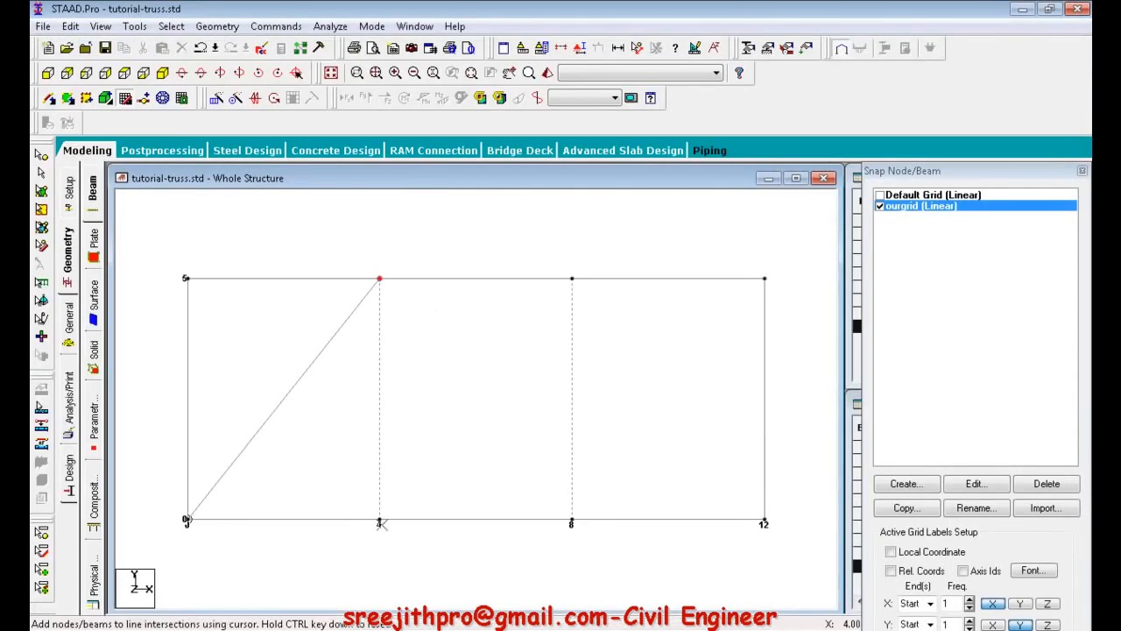
{"action": "left_click", "coordinate": [379, 520]}
{"action": "left_click", "coordinate": [572, 280]}
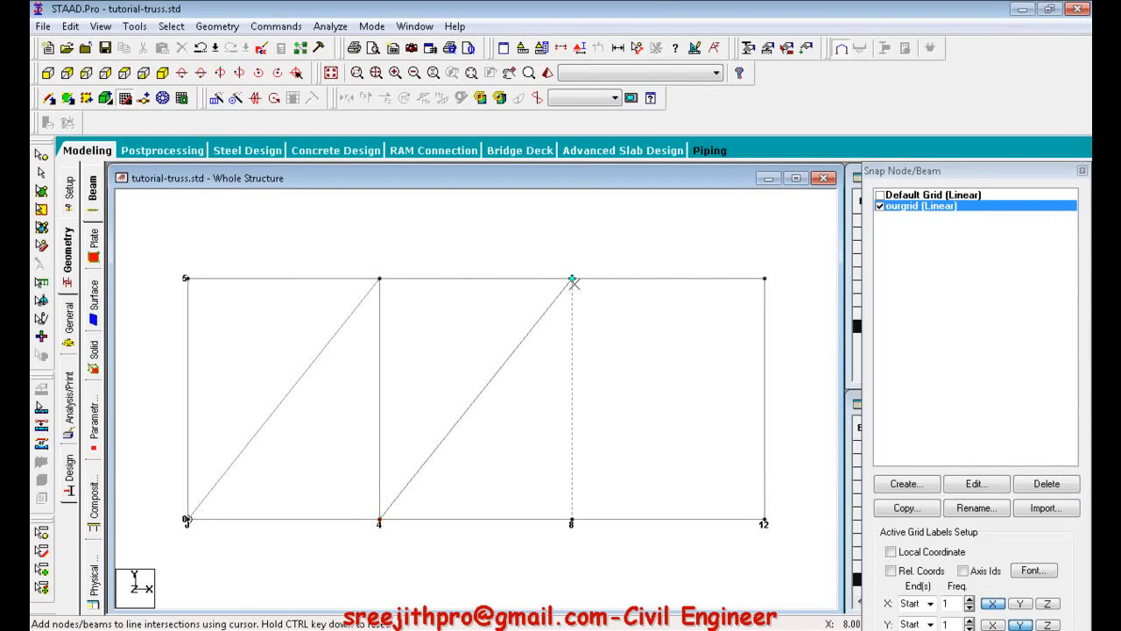
{"action": "left_click", "coordinate": [572, 511]}
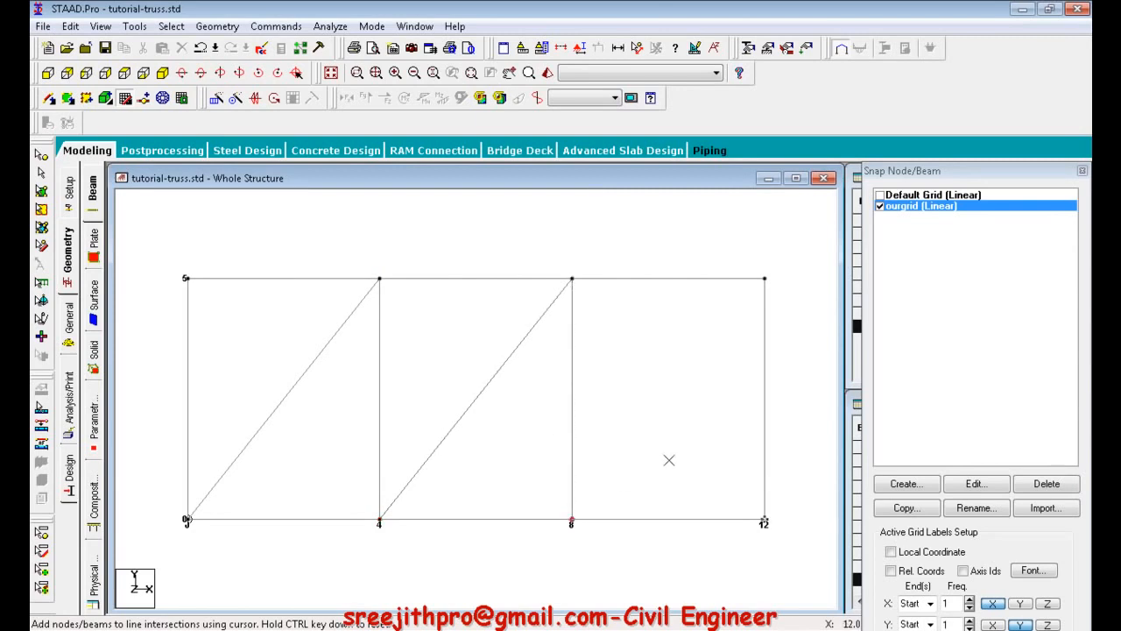
{"action": "key", "text": "Escape"}
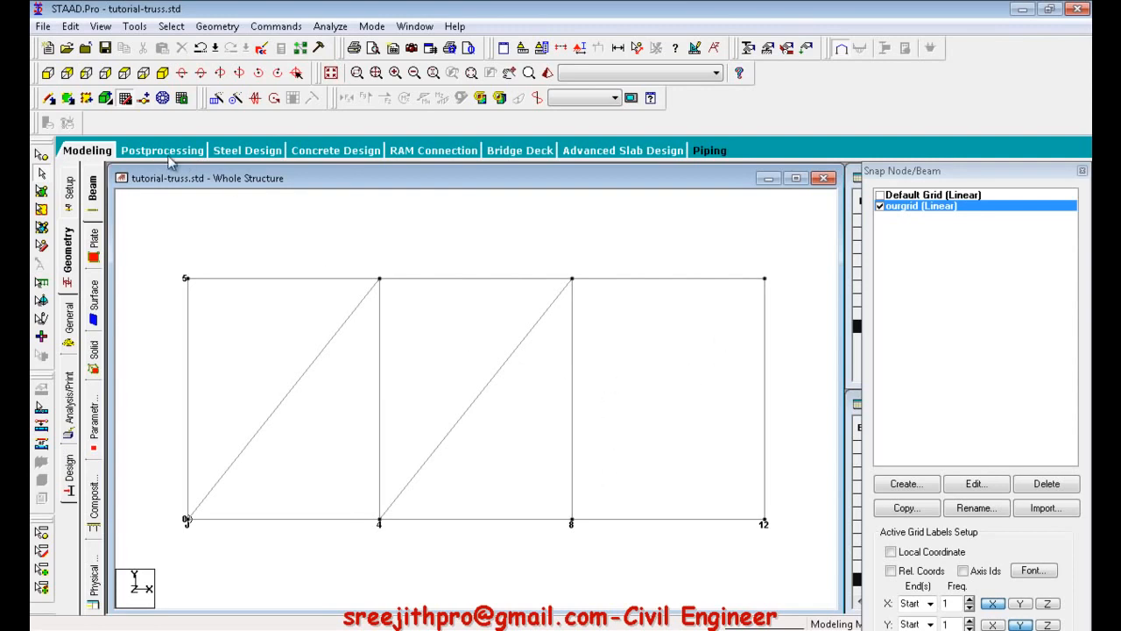
Complete the truss web by drawing the vertical at X = 8 and the diagonal from (8,5) to (12,0).
{"action": "left_click", "coordinate": [49, 99]}
{"action": "left_click", "coordinate": [218, 26]}
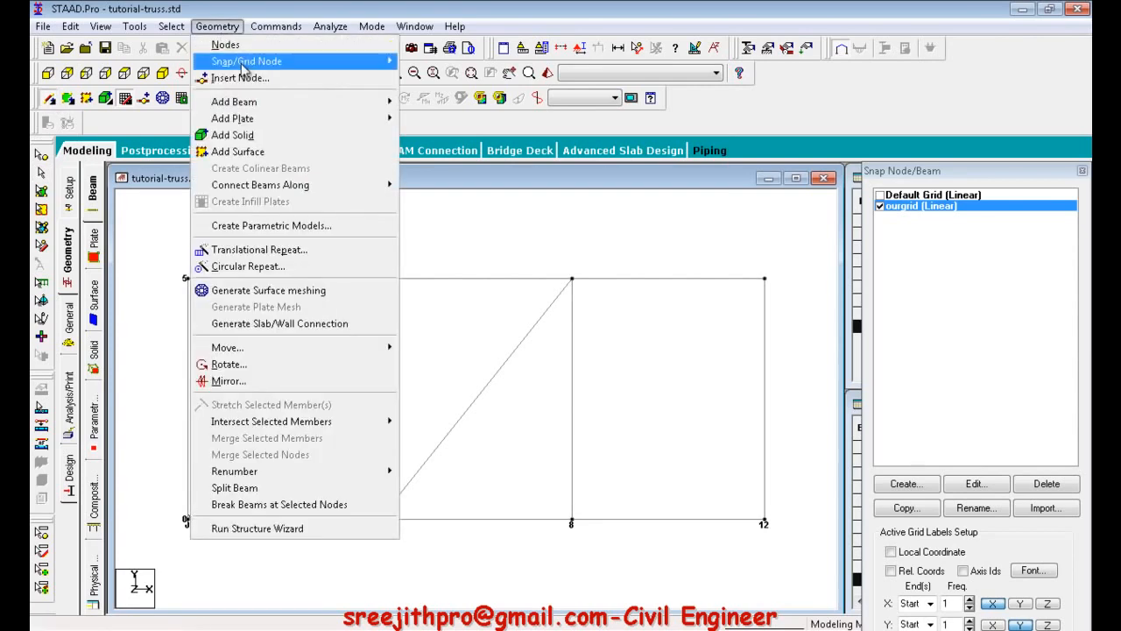
{"action": "mouse_move", "coordinate": [263, 101]}
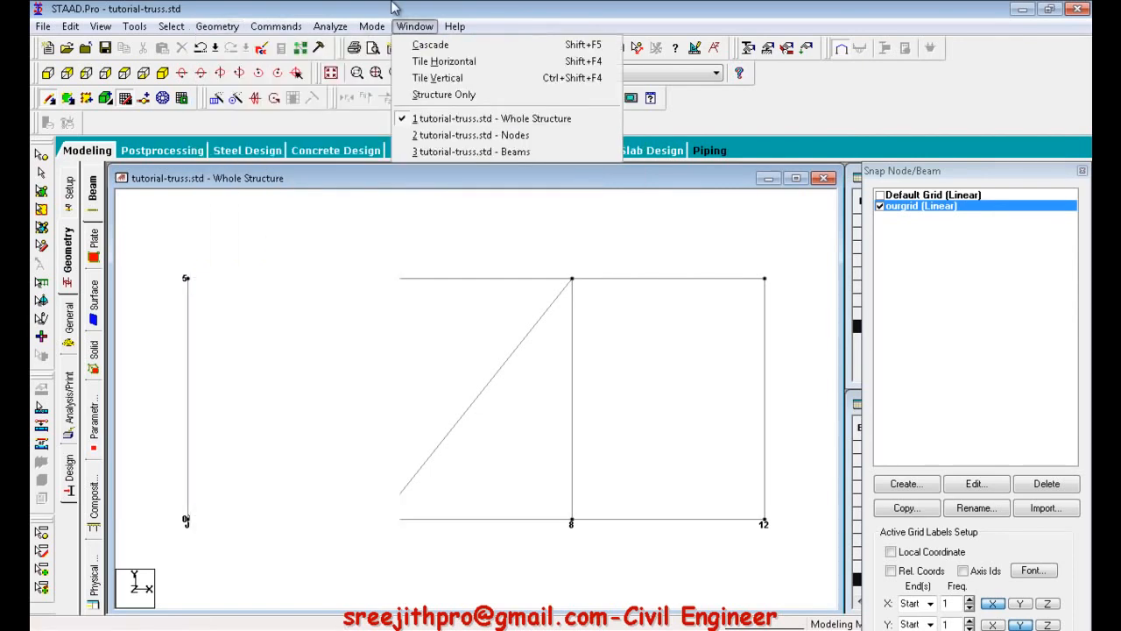
{"action": "left_click", "coordinate": [269, 9]}
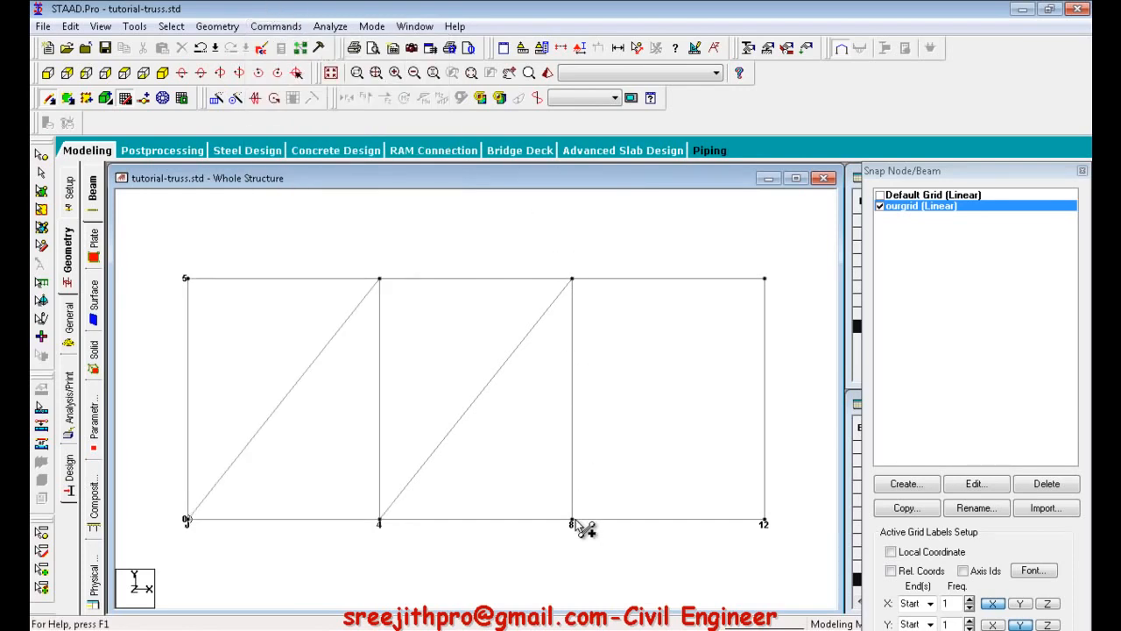
{"action": "left_click_drag", "start_coordinate": [573, 279], "coordinate": [767, 522]}
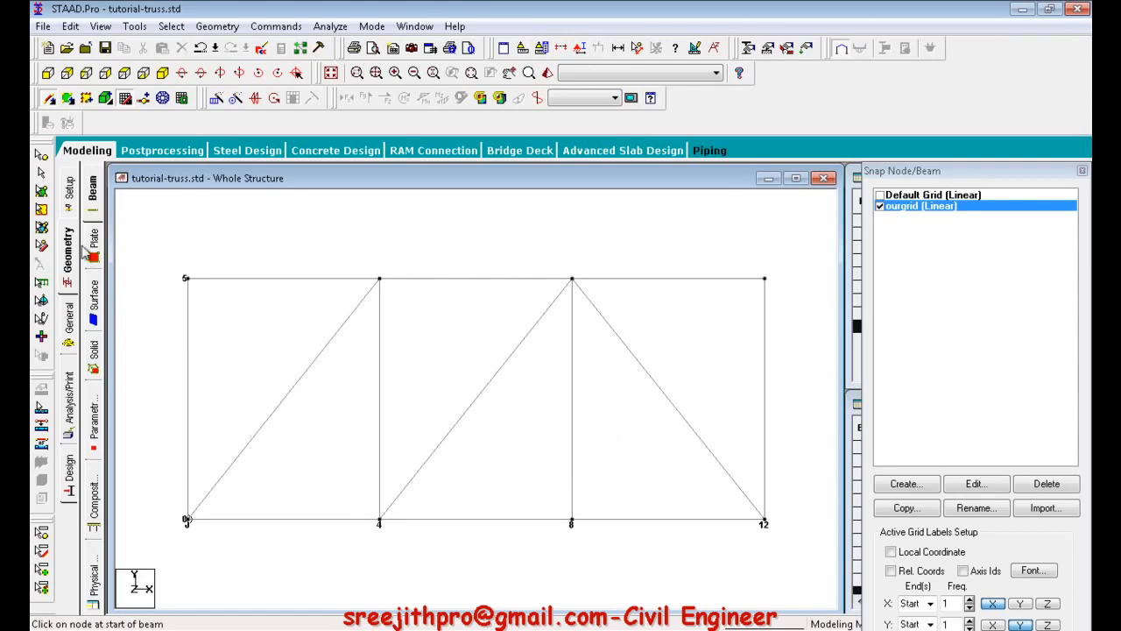
Leave the geometry page for the general member properties and open the section database.
{"action": "left_click", "coordinate": [70, 320]}
{"action": "left_click", "coordinate": [95, 314]}
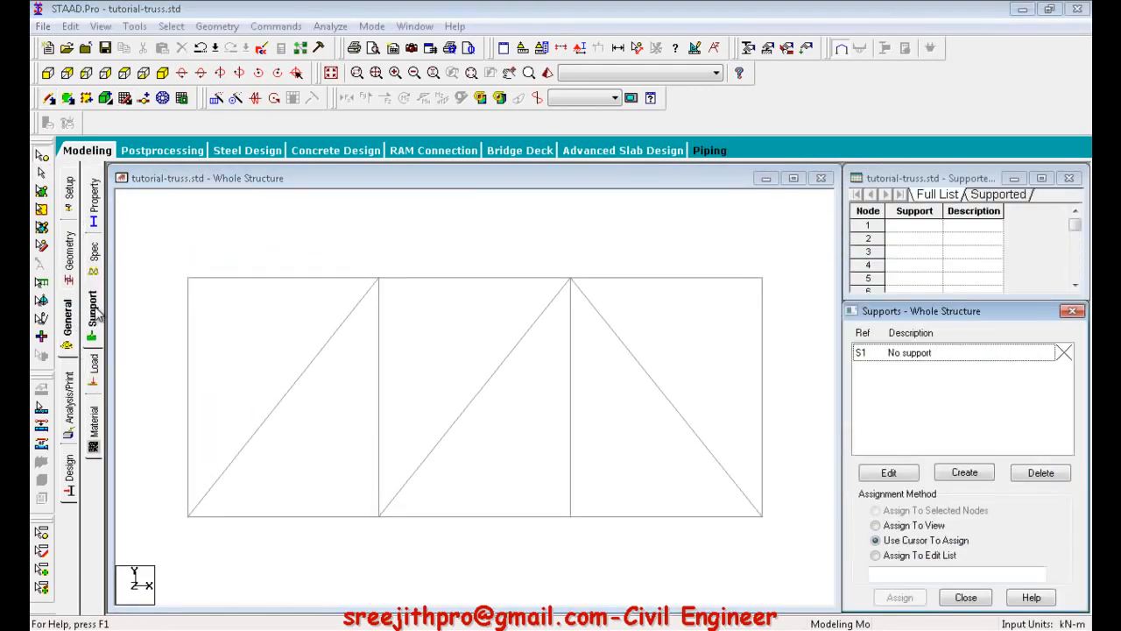
{"action": "left_click", "coordinate": [96, 206]}
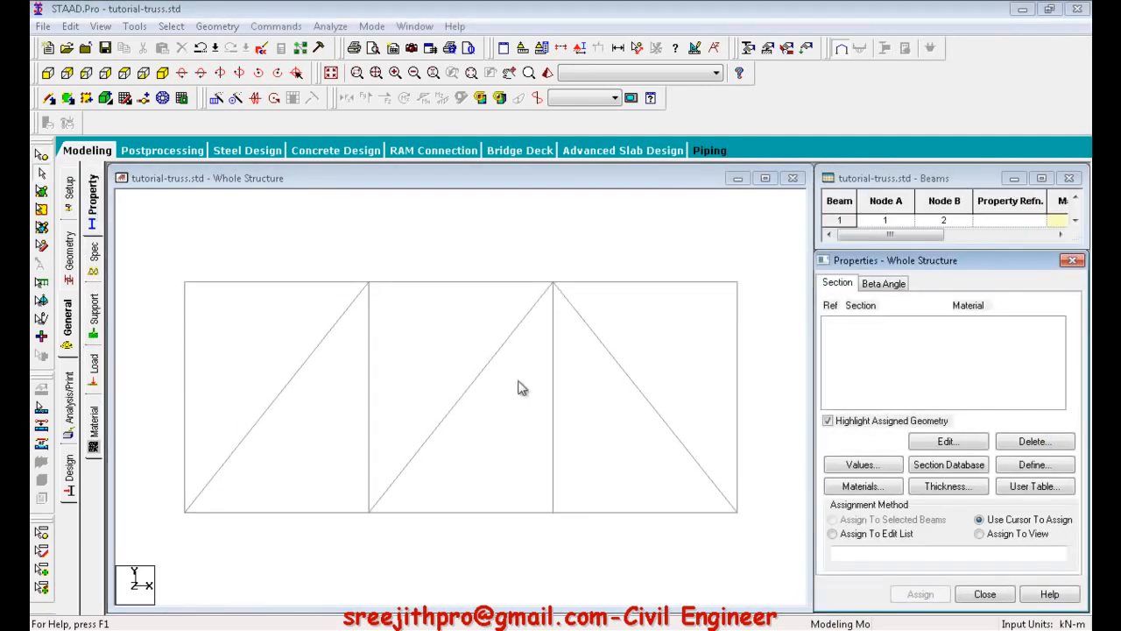
{"action": "left_click", "coordinate": [954, 470]}
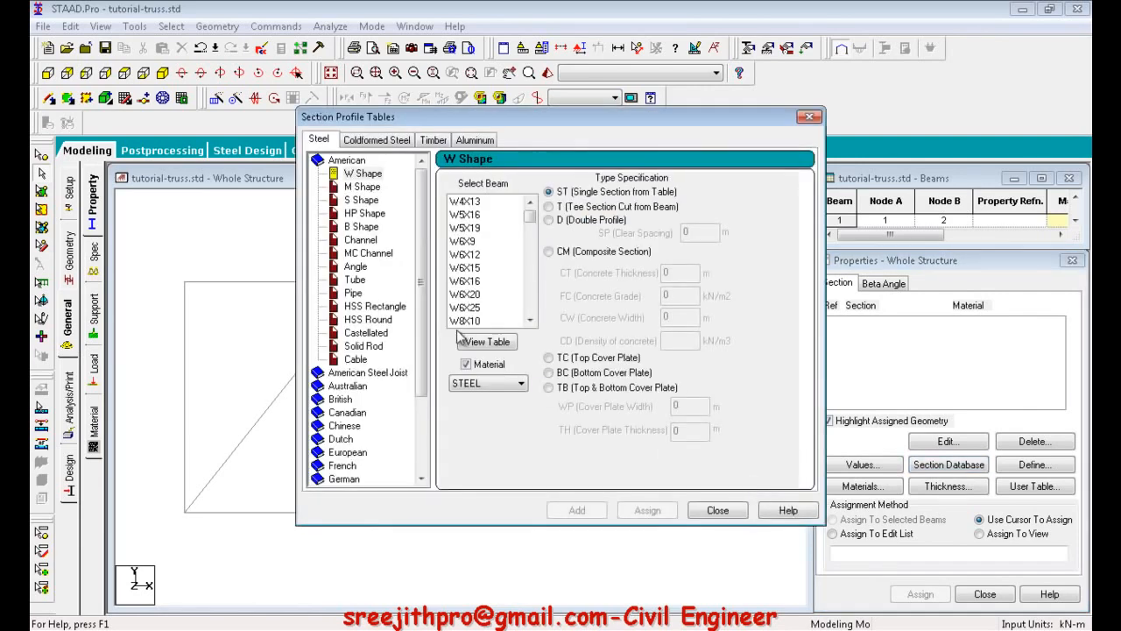
Browse the steel section database to the Indian standard tables and list the angle sections.
{"action": "mouse_move", "coordinate": [420, 260]}
{"action": "left_mouse_down"}
{"action": "mouse_move", "coordinate": [422, 277]}
{"action": "mouse_move", "coordinate": [419, 253]}
{"action": "left_mouse_up"}
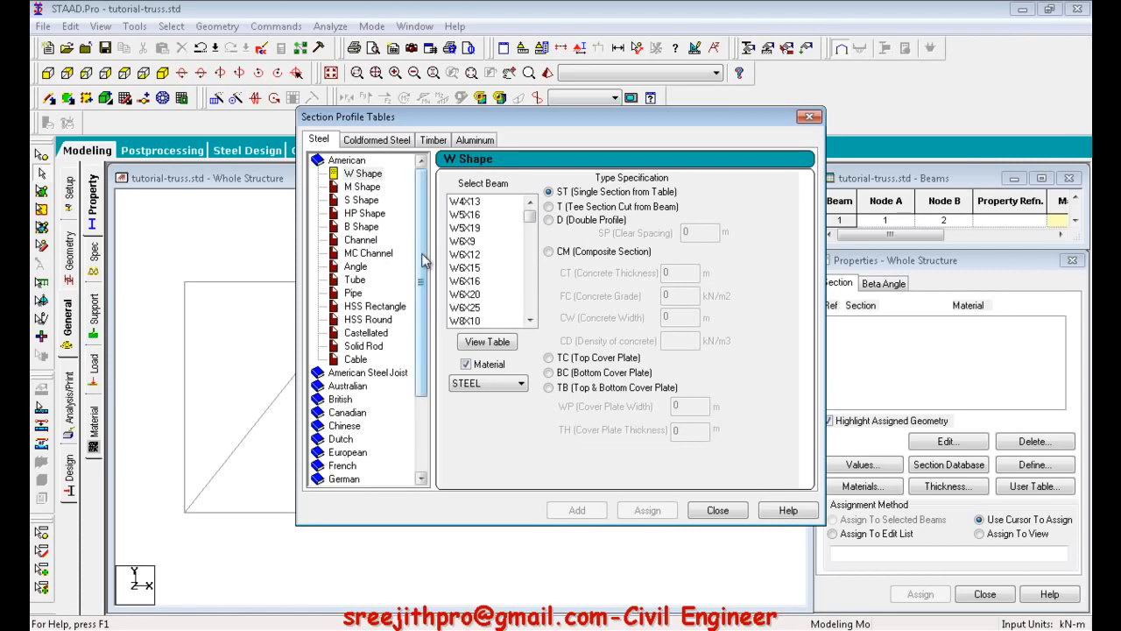
{"action": "left_click_drag", "start_coordinate": [423, 259], "coordinate": [424, 227]}
{"action": "scroll", "coordinate": [403, 385], "scroll_direction": "down", "scroll_amount": 2}
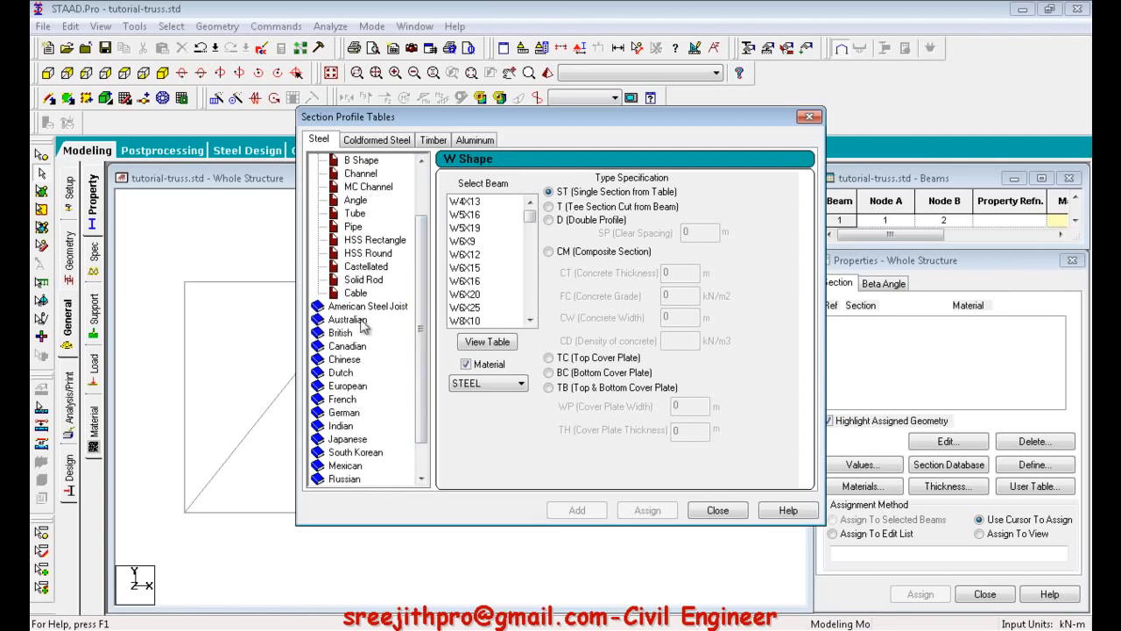
{"action": "left_click_drag", "start_coordinate": [422, 390], "coordinate": [424, 443]}
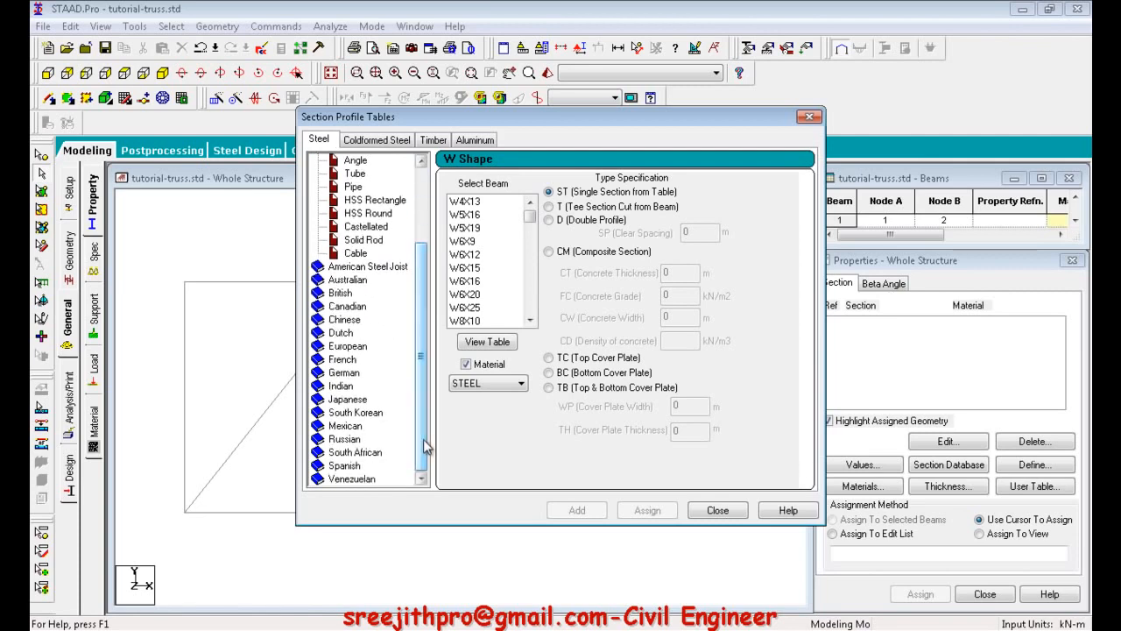
{"action": "double_click", "coordinate": [341, 387]}
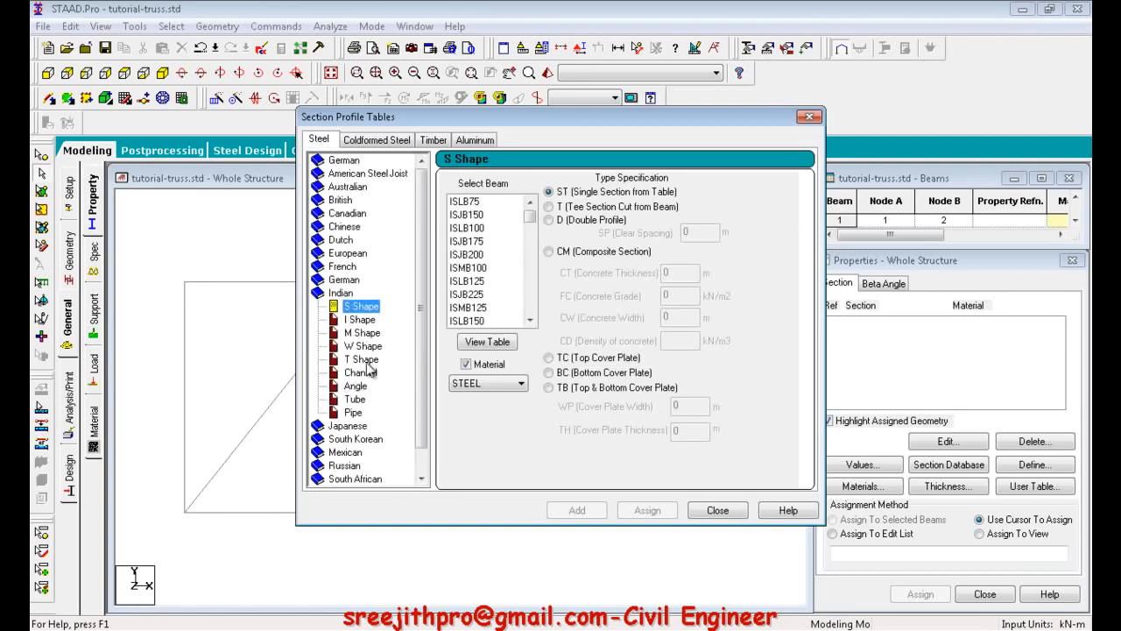
{"action": "left_click", "coordinate": [357, 386]}
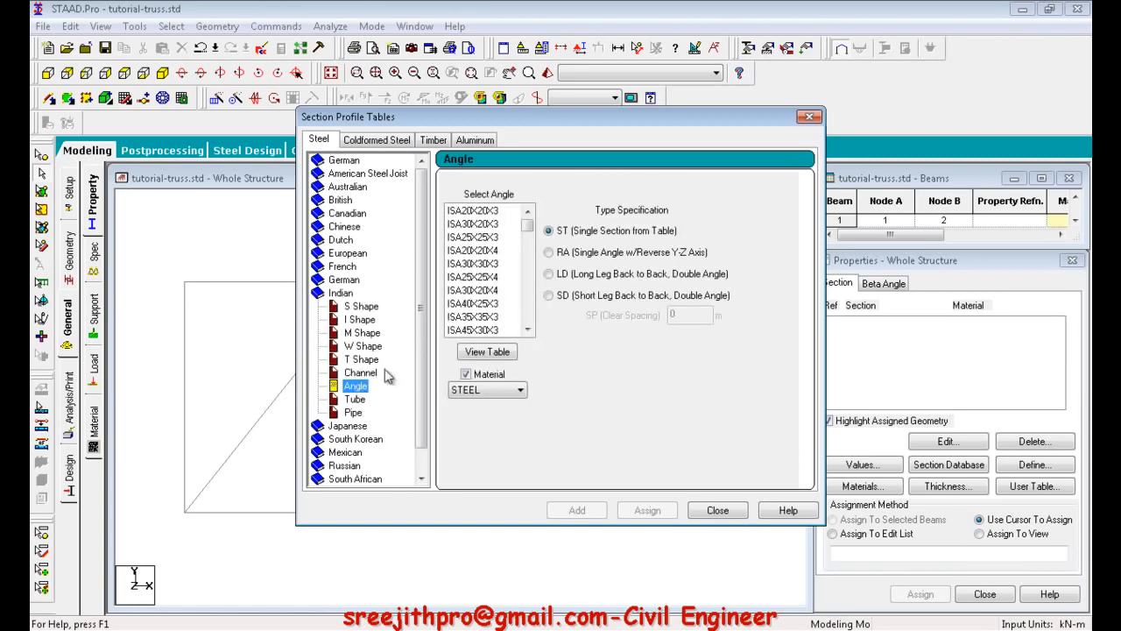
Select the ISA60X40X8 angle and open the detailed table of Indian angle sections.
{"action": "scroll", "coordinate": [486, 249], "scroll_direction": "down", "scroll_amount": 5}
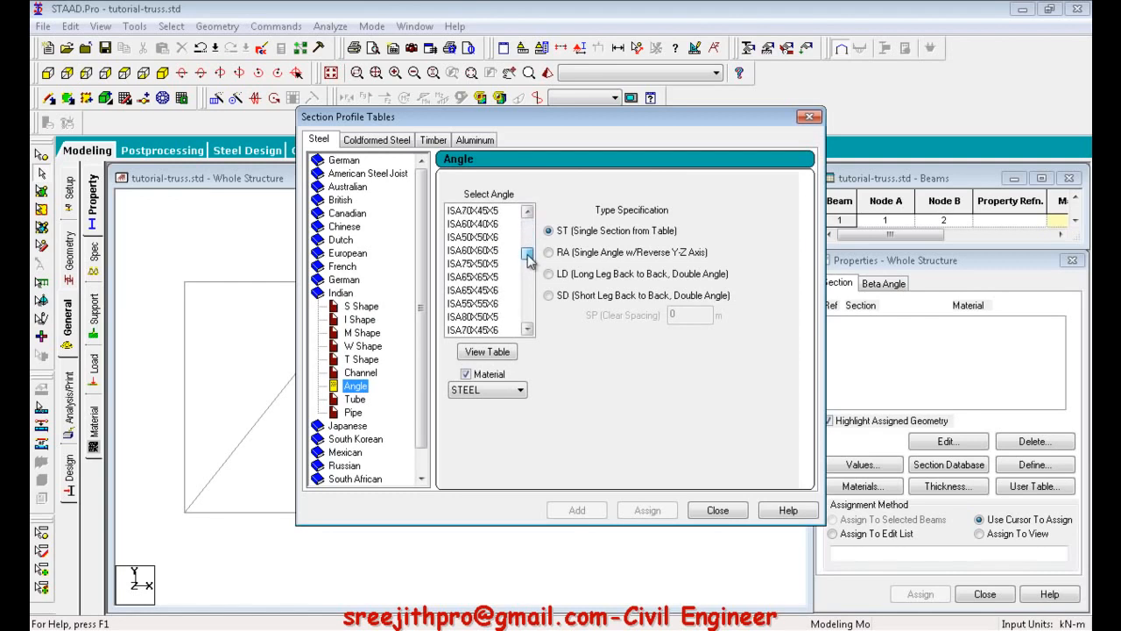
{"action": "left_click", "coordinate": [484, 250]}
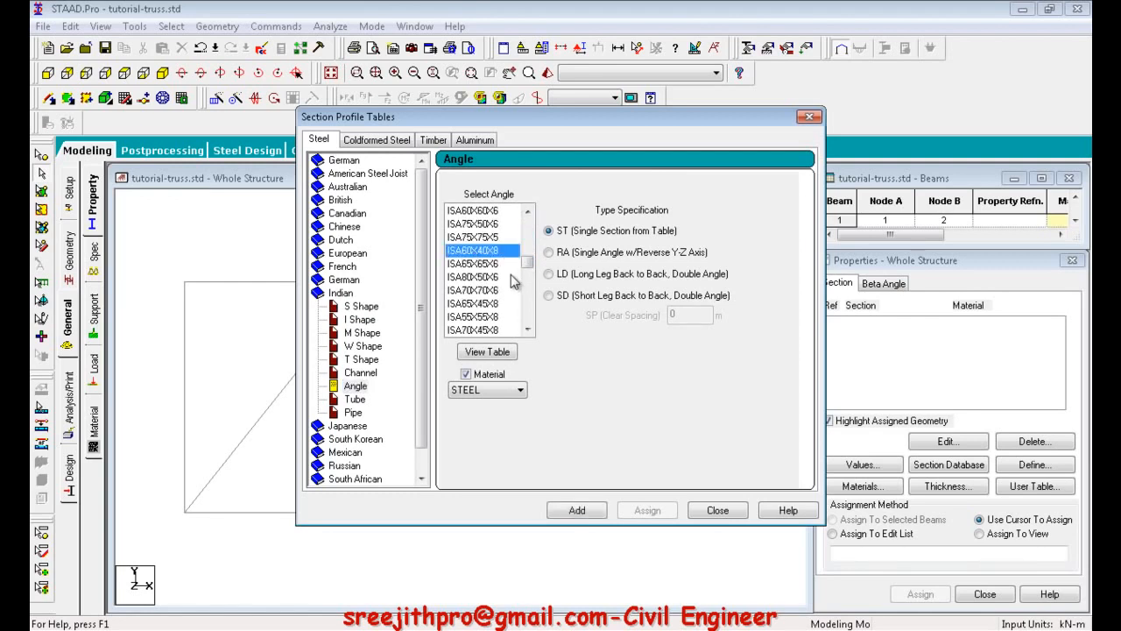
{"action": "left_click", "coordinate": [484, 355]}
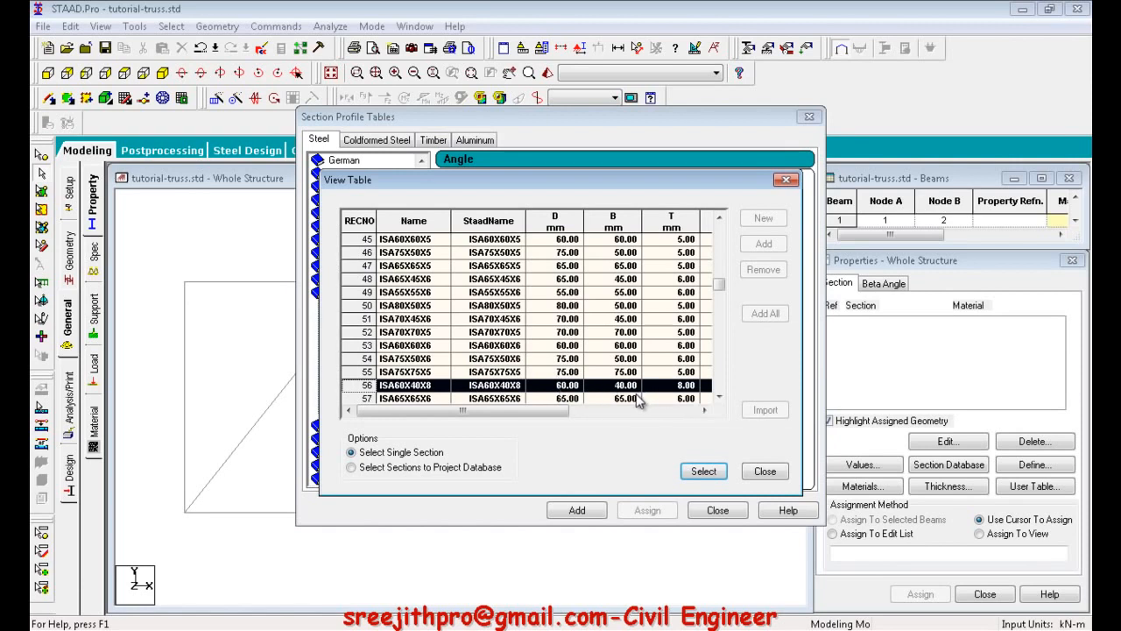
Try the single-section and project-database options, request adding ISA70X45X6 to the project, and decline the confirmation.
{"action": "left_click", "coordinate": [489, 471]}
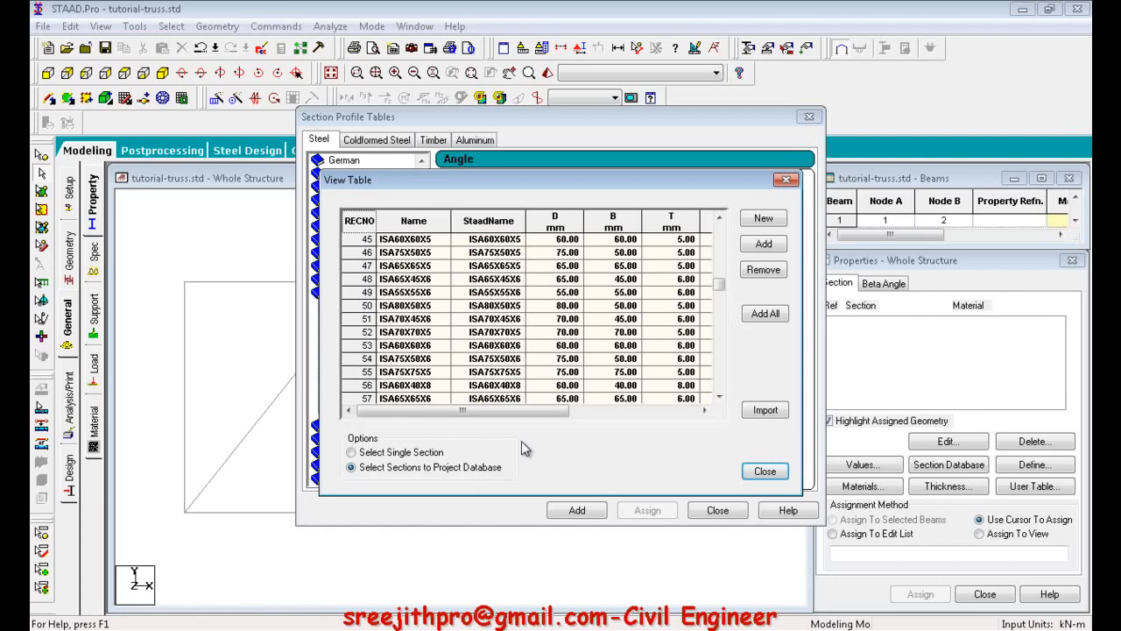
{"action": "left_click", "coordinate": [431, 454]}
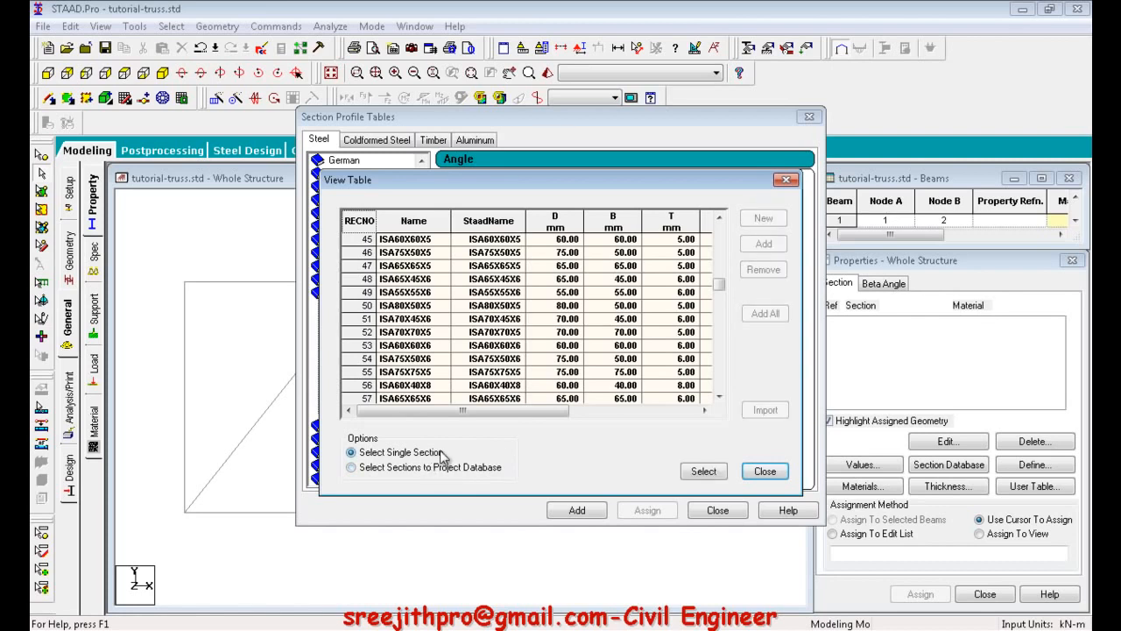
{"action": "left_click", "coordinate": [363, 304]}
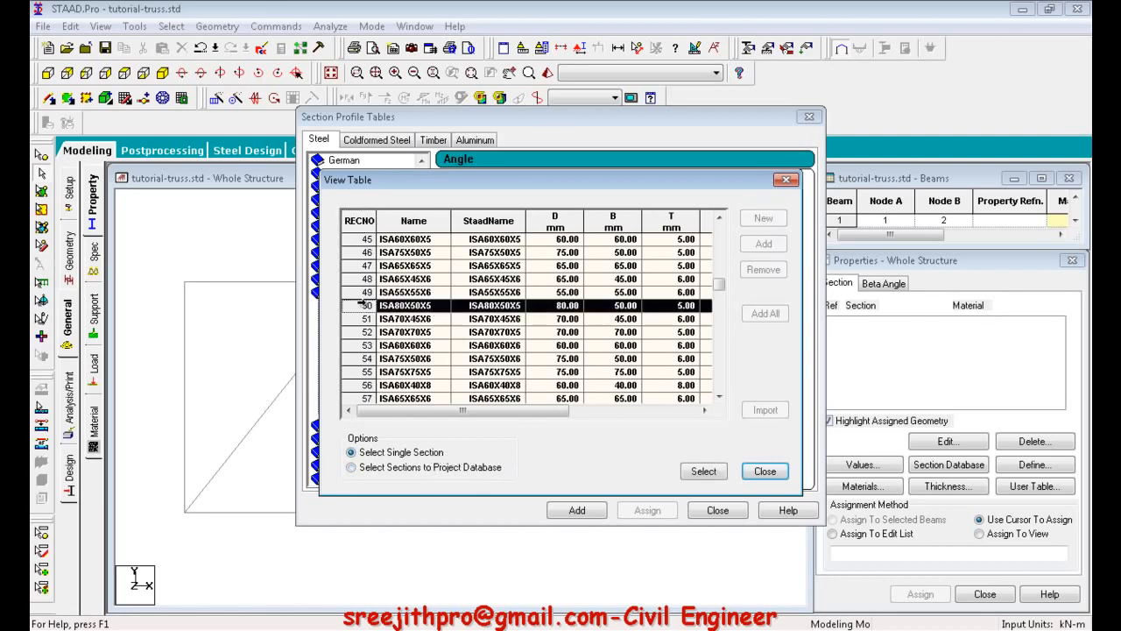
{"action": "left_click", "coordinate": [388, 471]}
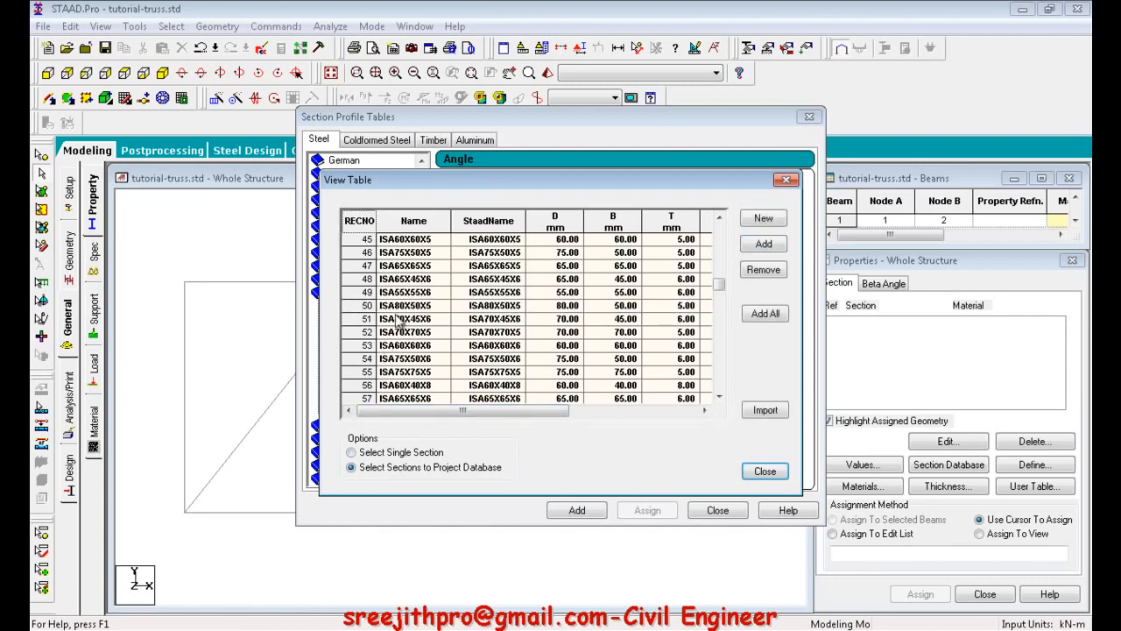
{"action": "left_click", "coordinate": [359, 319]}
{"action": "left_click", "coordinate": [764, 244]}
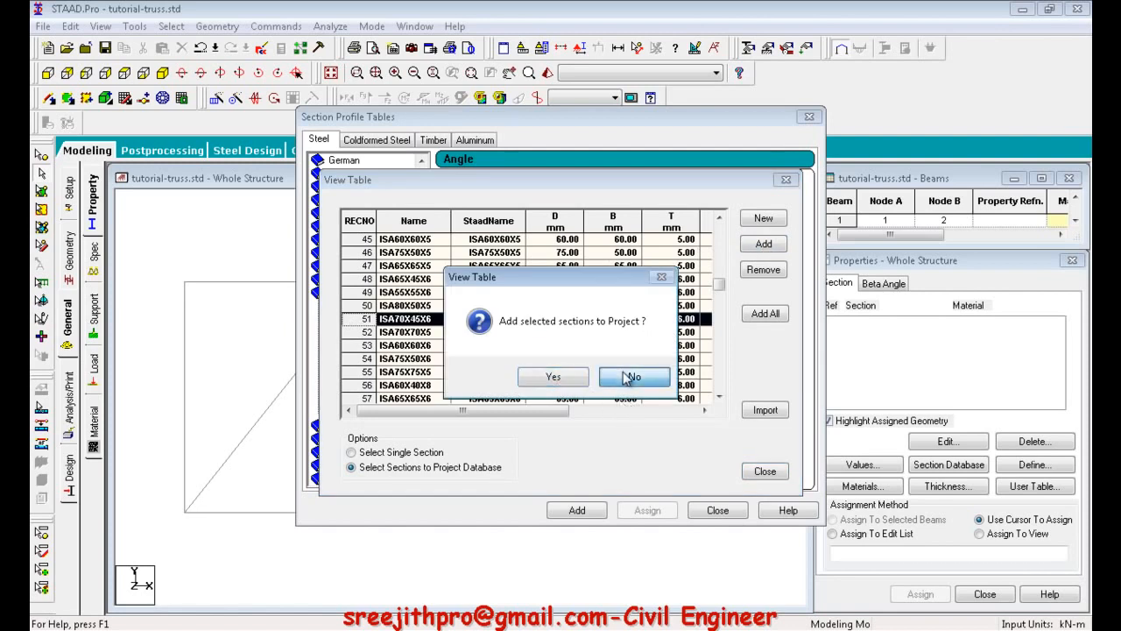
{"action": "left_click", "coordinate": [633, 377]}
Practise selecting multiple table rows for the project database, ending with the angles from ISA65X65X5 through ISA70X70X5 selected.
{"action": "left_click", "coordinate": [363, 372], "text": "ctrl"}
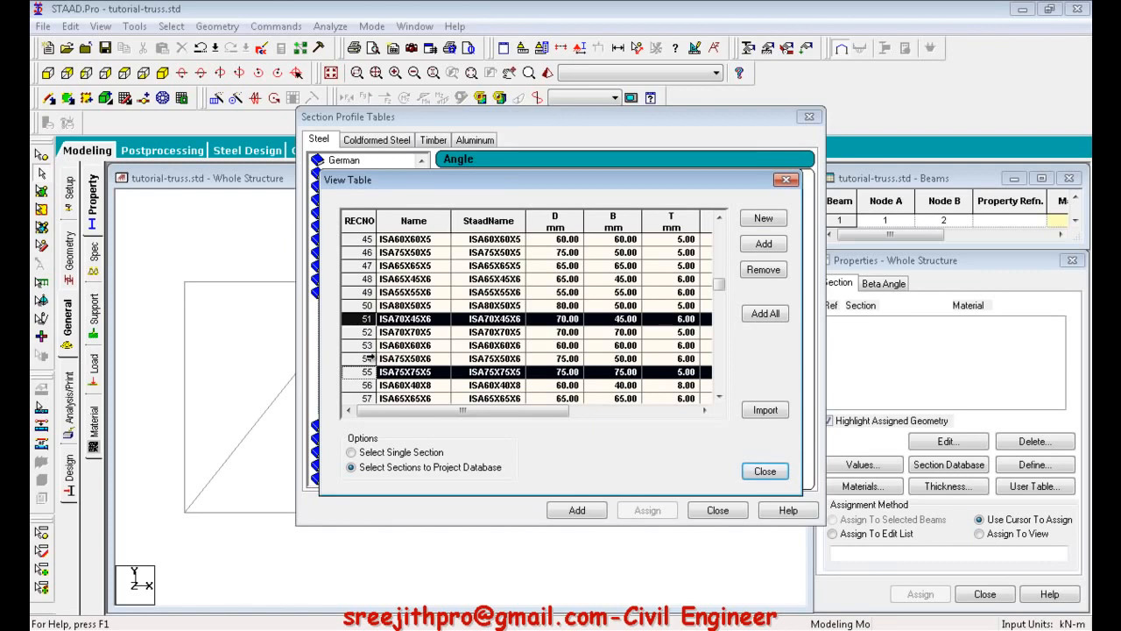
{"action": "left_click", "coordinate": [366, 305]}
{"action": "left_click", "coordinate": [366, 278]}
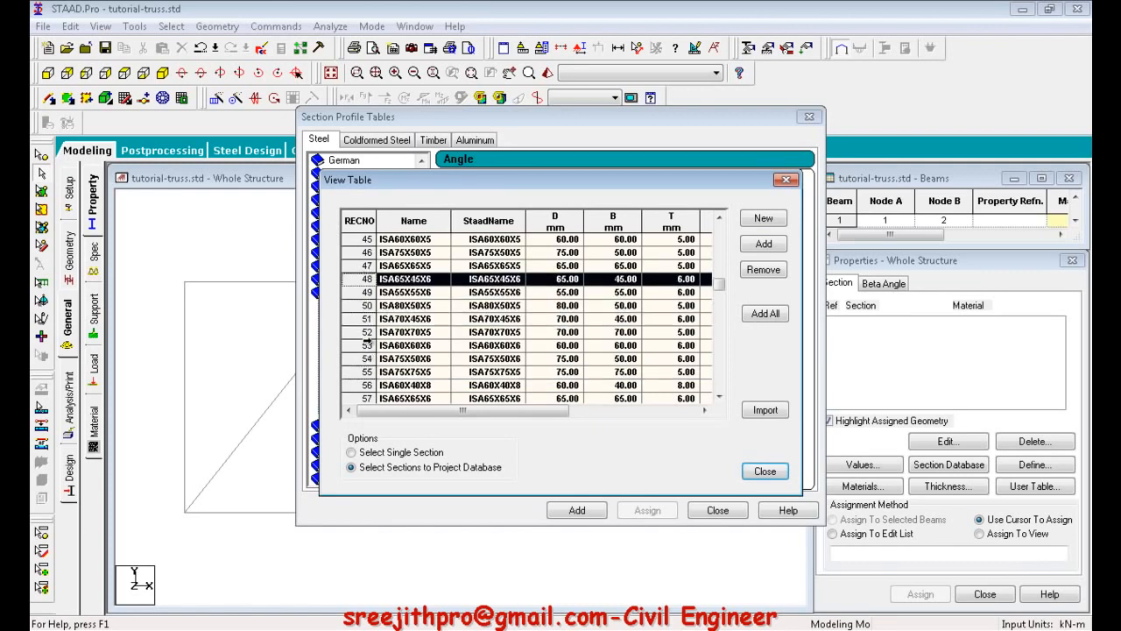
{"action": "left_click", "coordinate": [363, 333]}
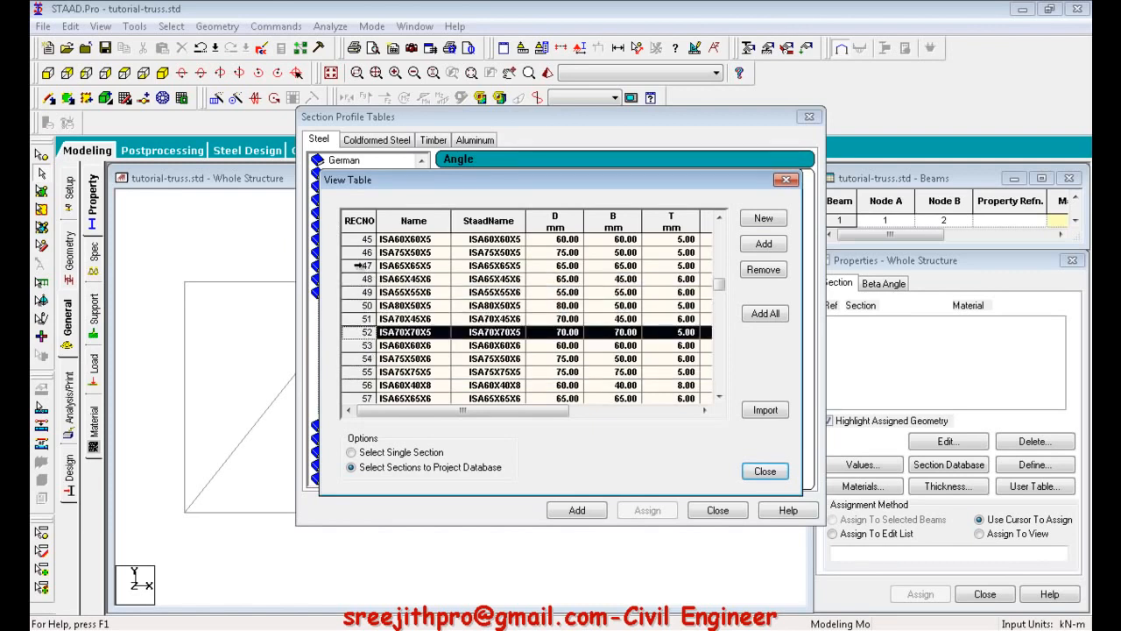
{"action": "left_click", "coordinate": [358, 266], "text": "ctrl"}
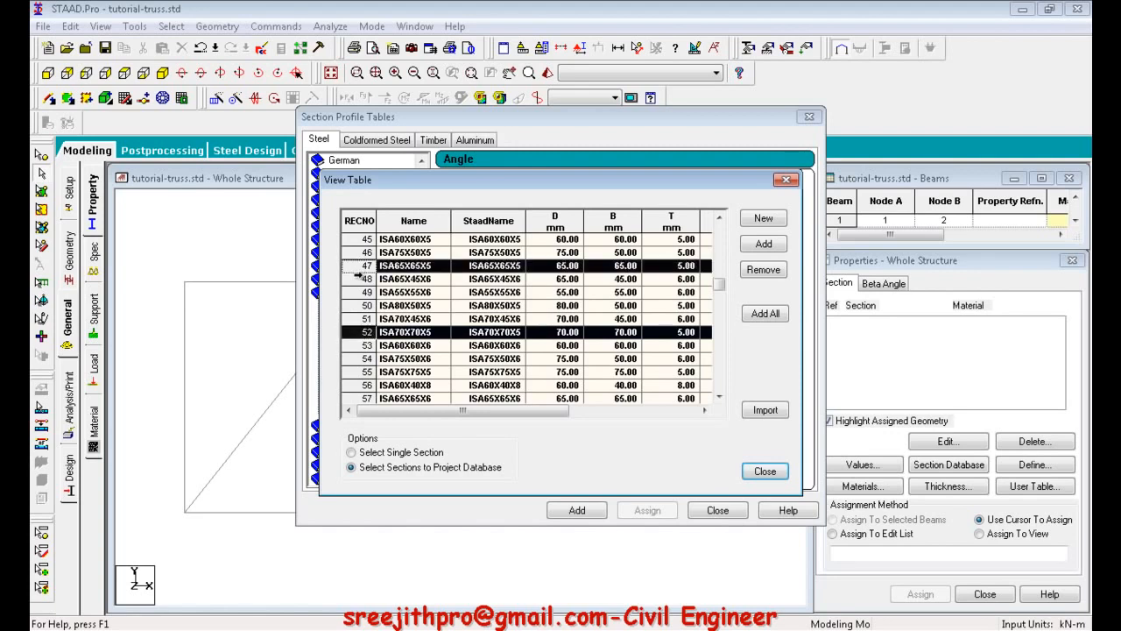
{"action": "left_click", "coordinate": [359, 278], "text": "ctrl"}
{"action": "left_click", "coordinate": [357, 292], "text": "ctrl"}
{"action": "left_click", "coordinate": [358, 305], "text": "ctrl"}
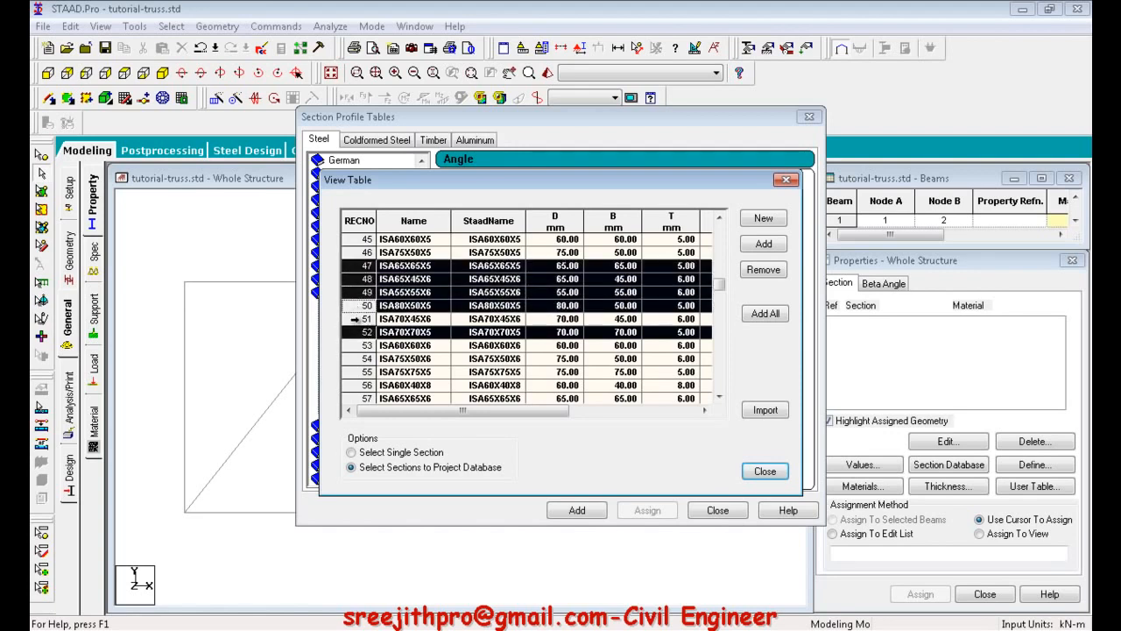
{"action": "left_click", "coordinate": [361, 318], "text": "ctrl"}
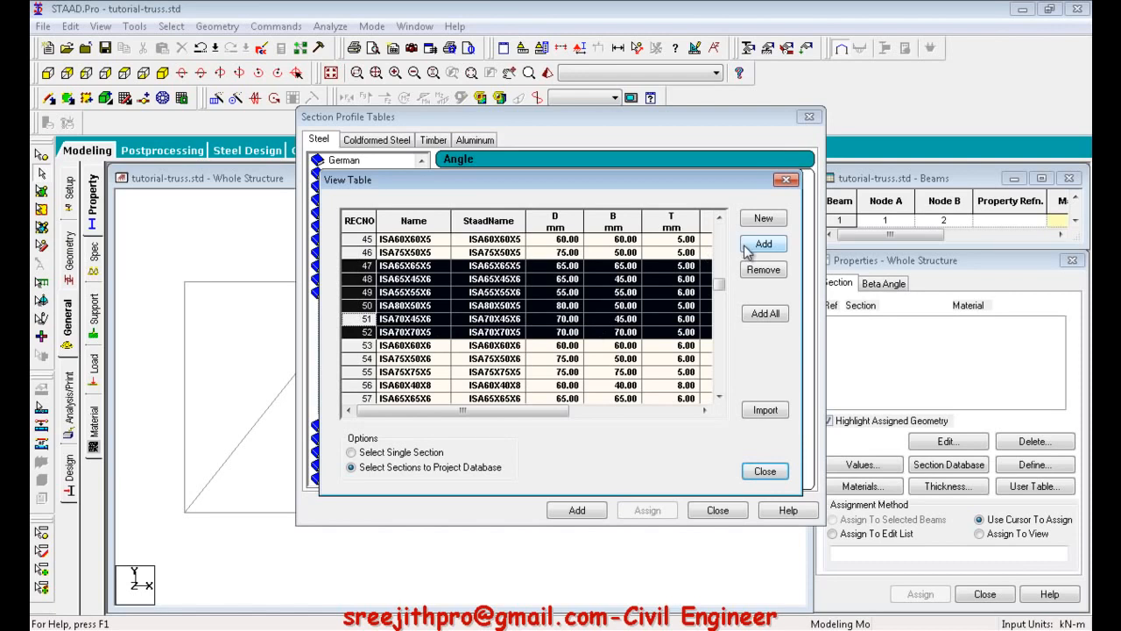
Choose ISA70X45X6 as a single section, add it to the model's properties as a single steel angle, and close the section database.
{"action": "left_click", "coordinate": [417, 453]}
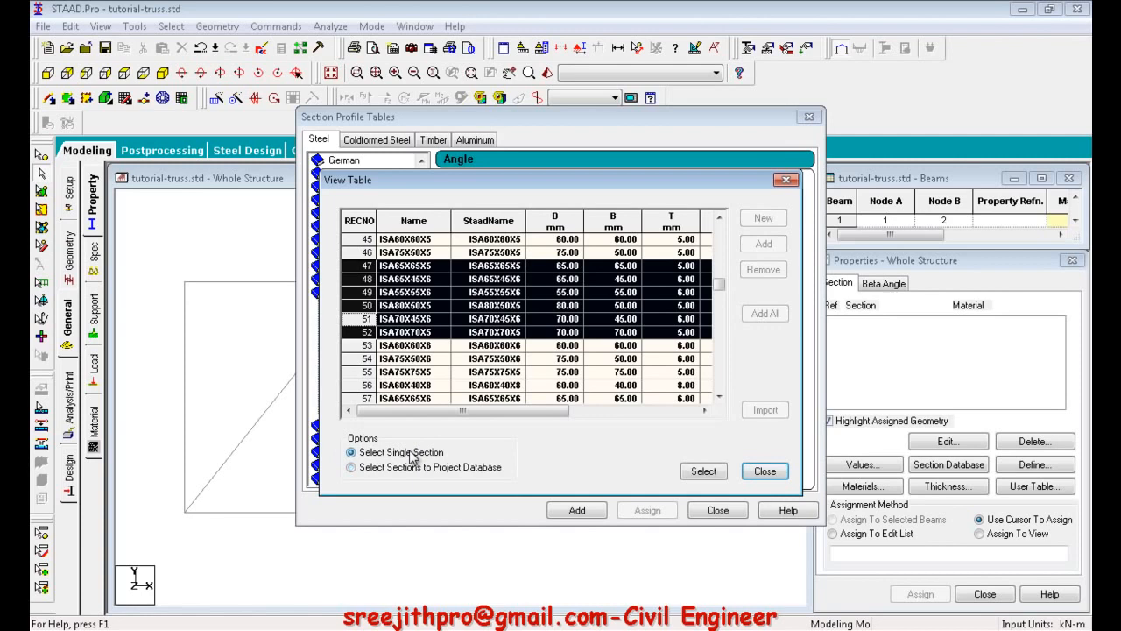
{"action": "left_click", "coordinate": [370, 318]}
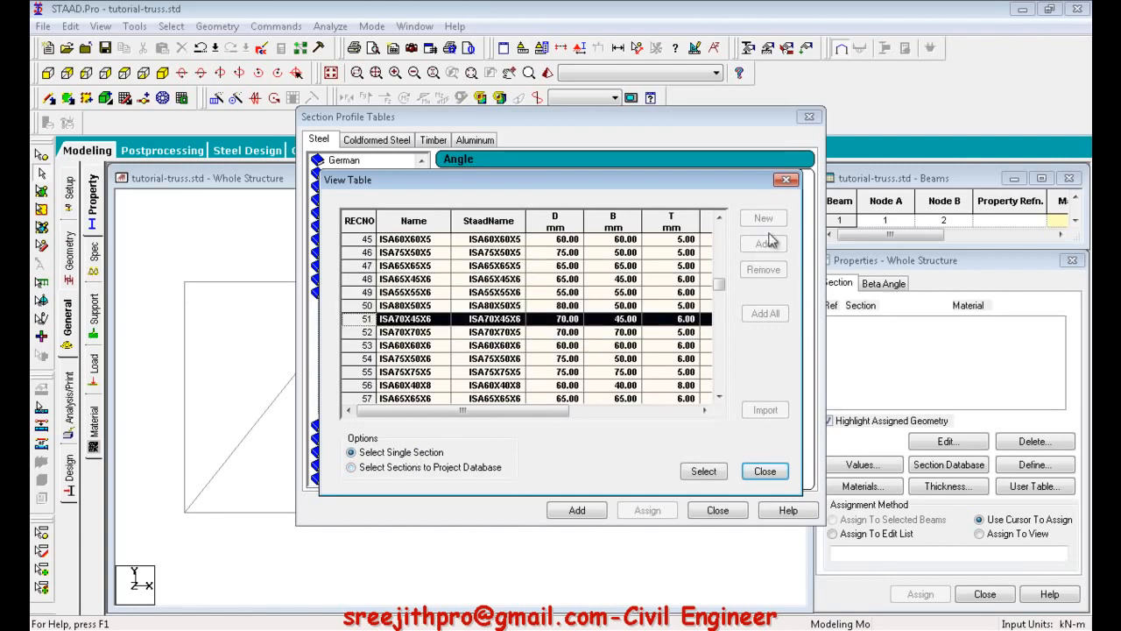
{"action": "left_click", "coordinate": [701, 472]}
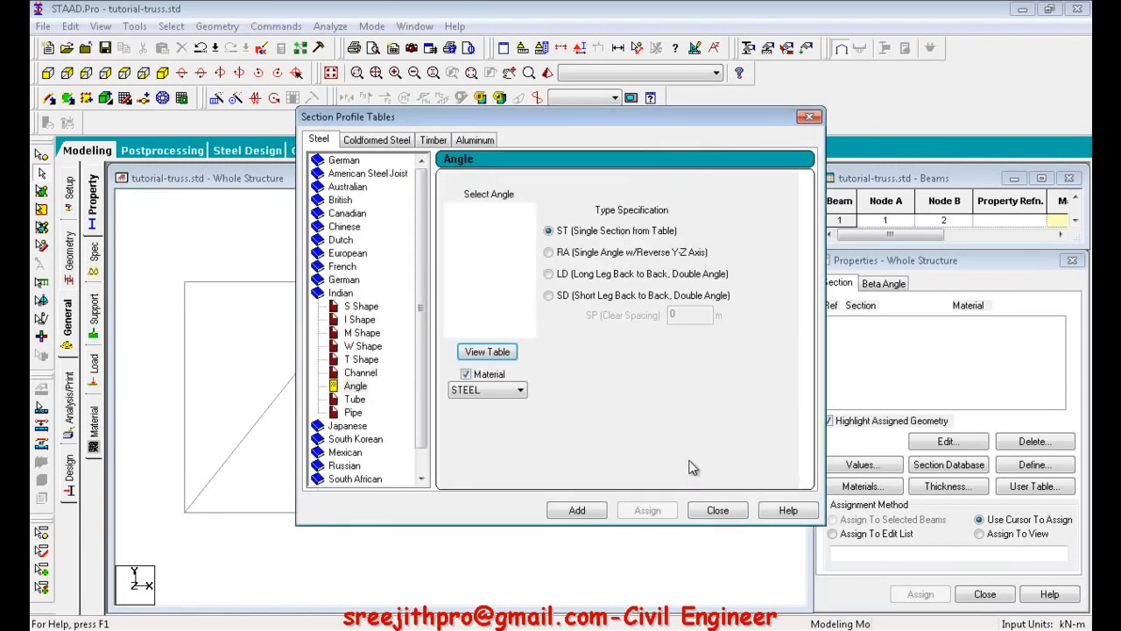
{"action": "left_click", "coordinate": [569, 512]}
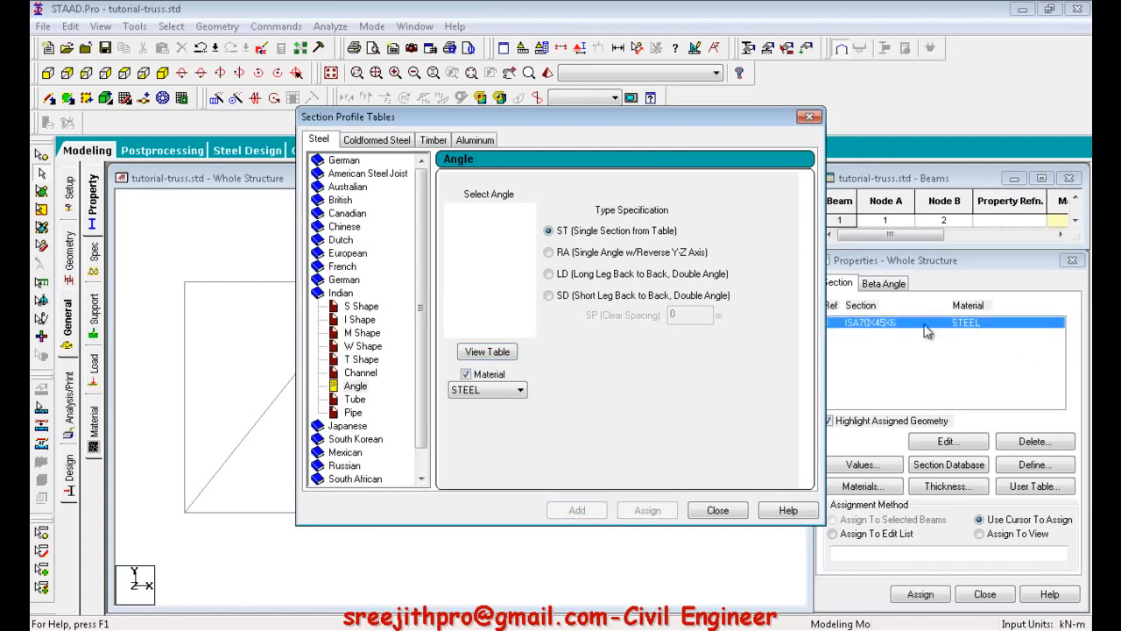
{"action": "left_click", "coordinate": [718, 511]}
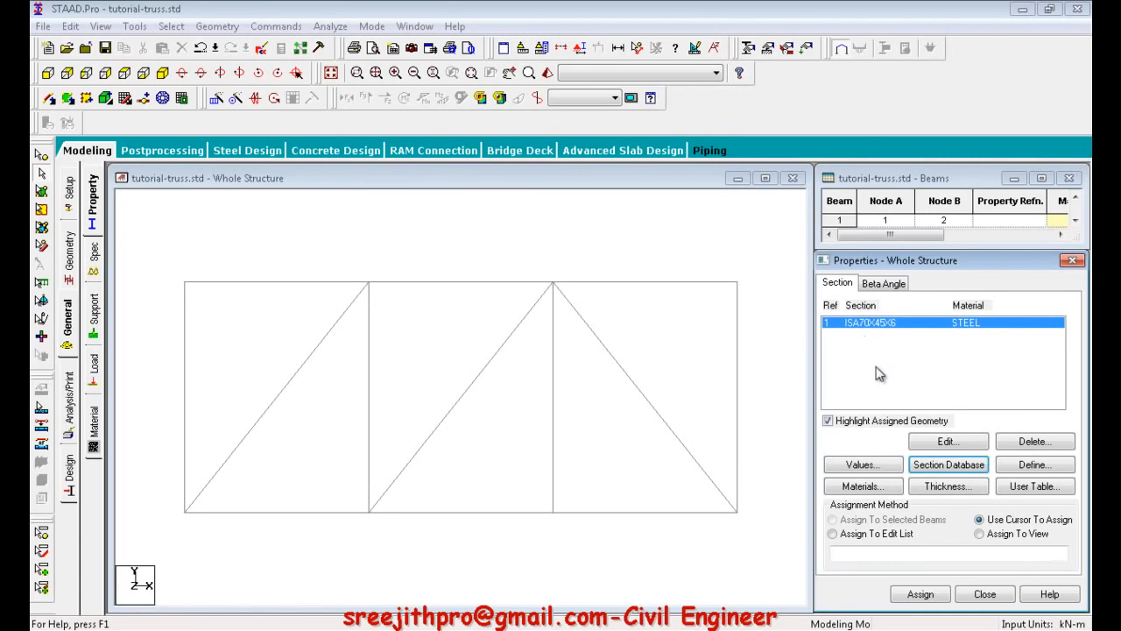
Review the section property values of the ISA70X45X6 angle and close the values table.
{"action": "left_click", "coordinate": [881, 464]}
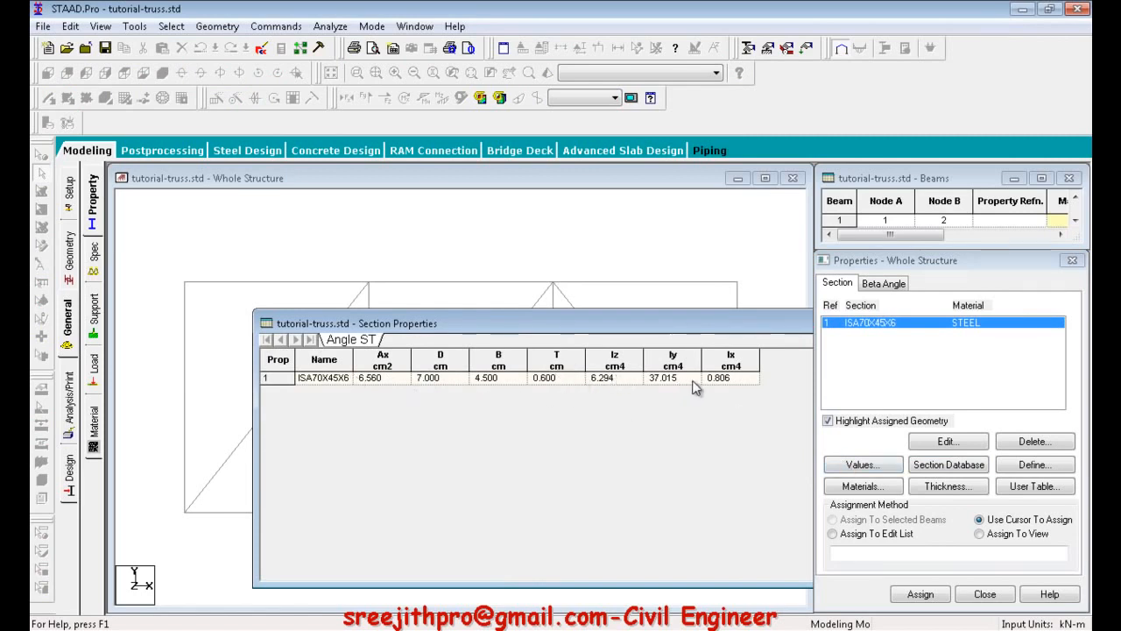
{"action": "left_click_drag", "start_coordinate": [722, 328], "coordinate": [491, 285]}
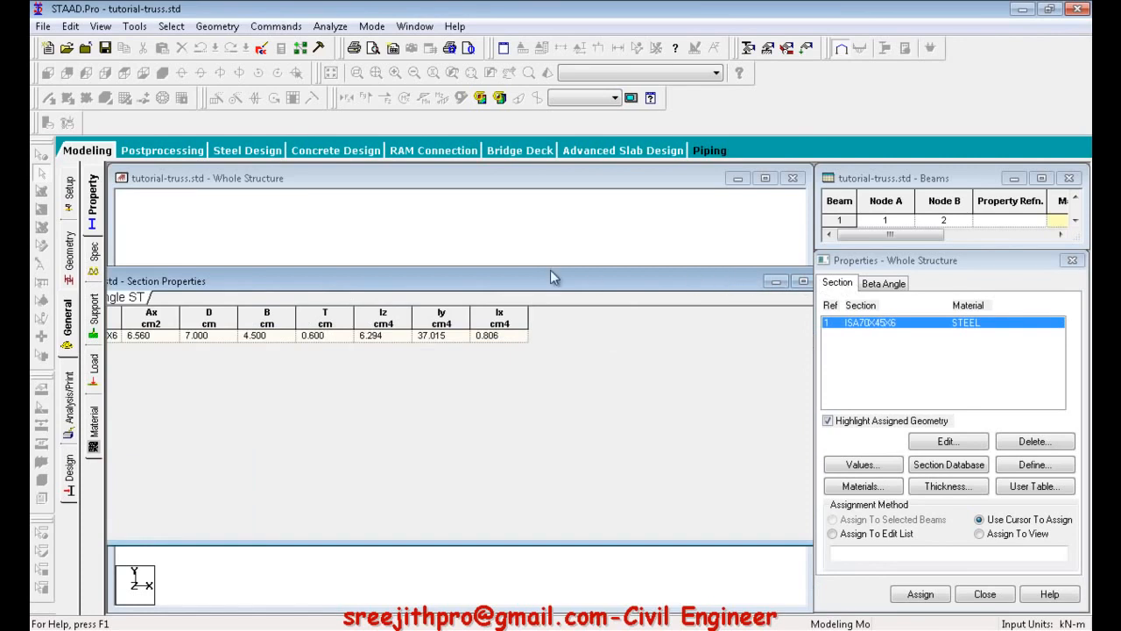
{"action": "left_click_drag", "start_coordinate": [718, 277], "coordinate": [552, 272]}
{"action": "left_click", "coordinate": [663, 276]}
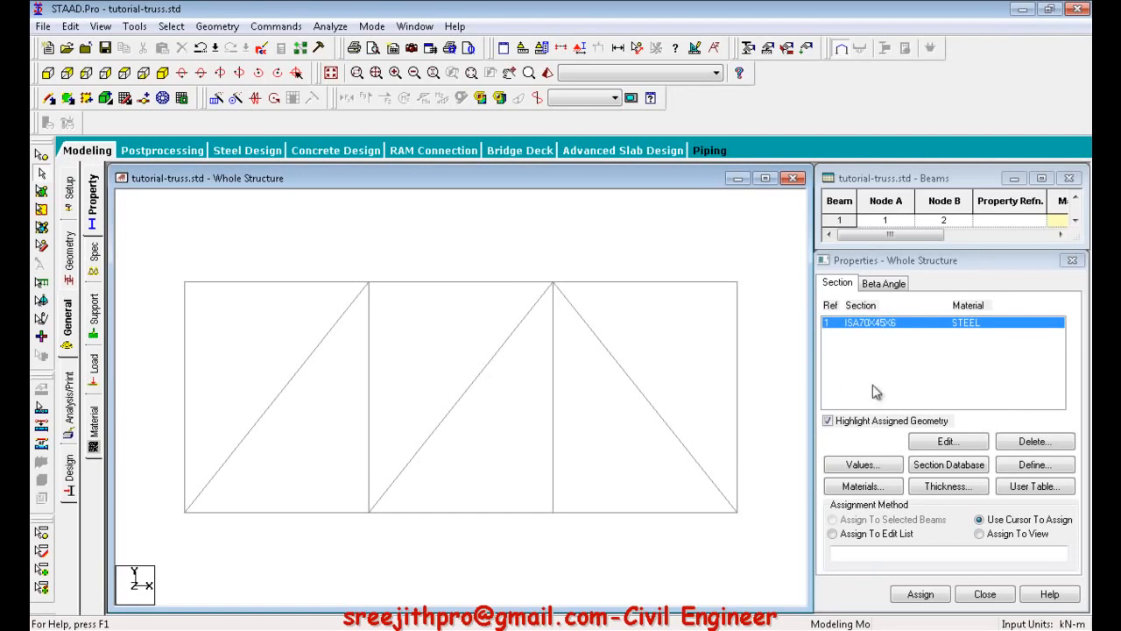
Add the Indian angle ISA80X50X8 to the model's properties as a single steel section and close the section database.
{"action": "left_click", "coordinate": [937, 470]}
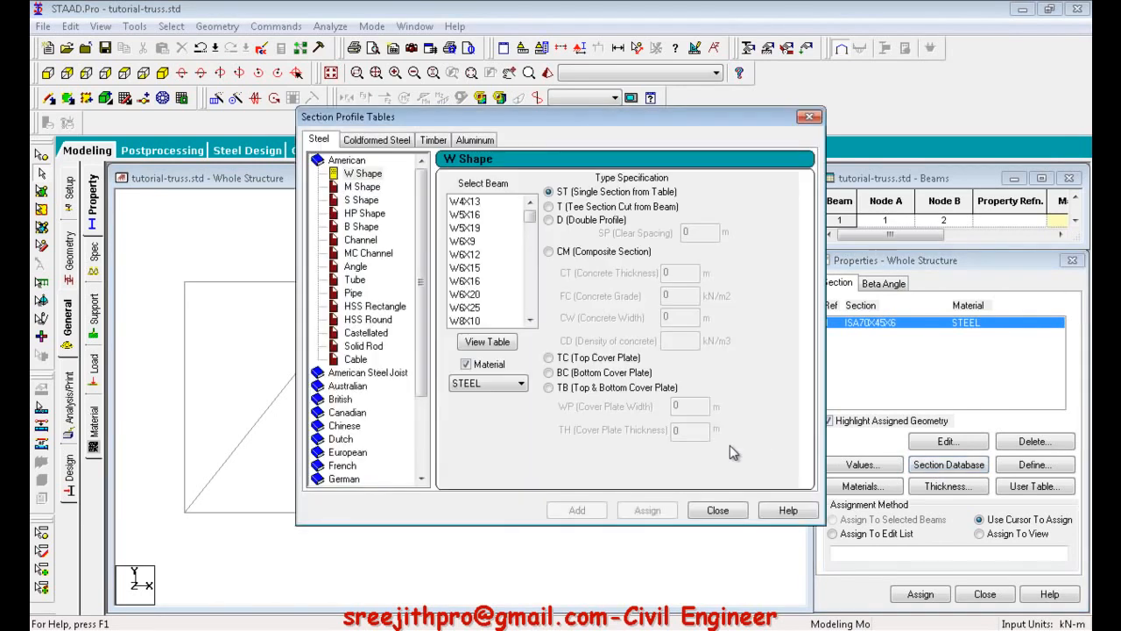
{"action": "scroll", "coordinate": [417, 319], "scroll_direction": "down", "scroll_amount": 3}
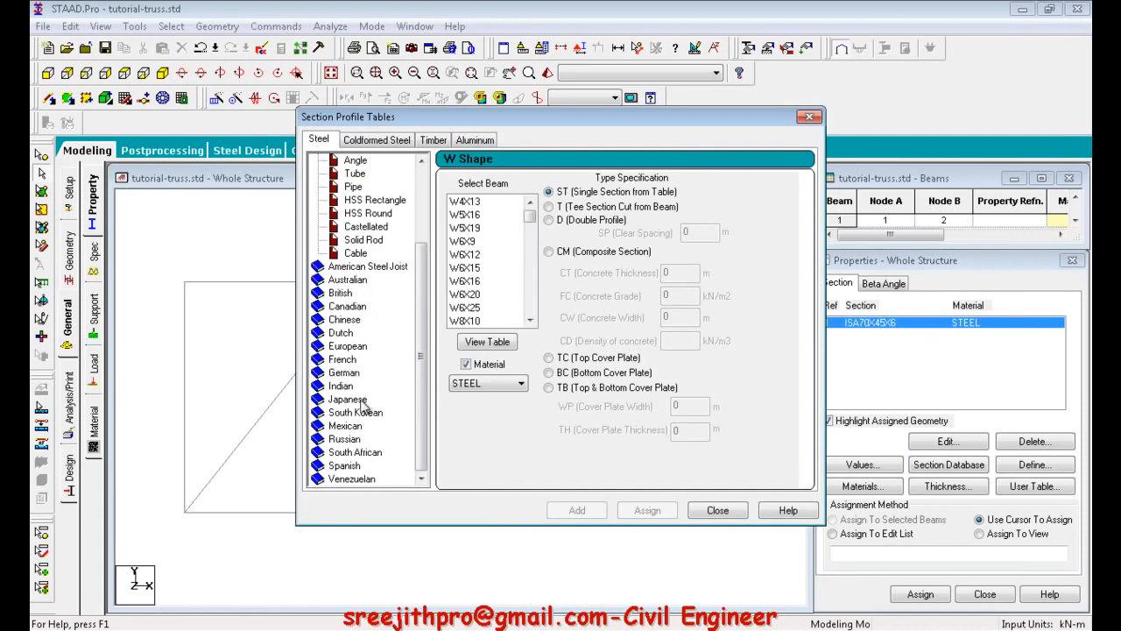
{"action": "left_click", "coordinate": [340, 385]}
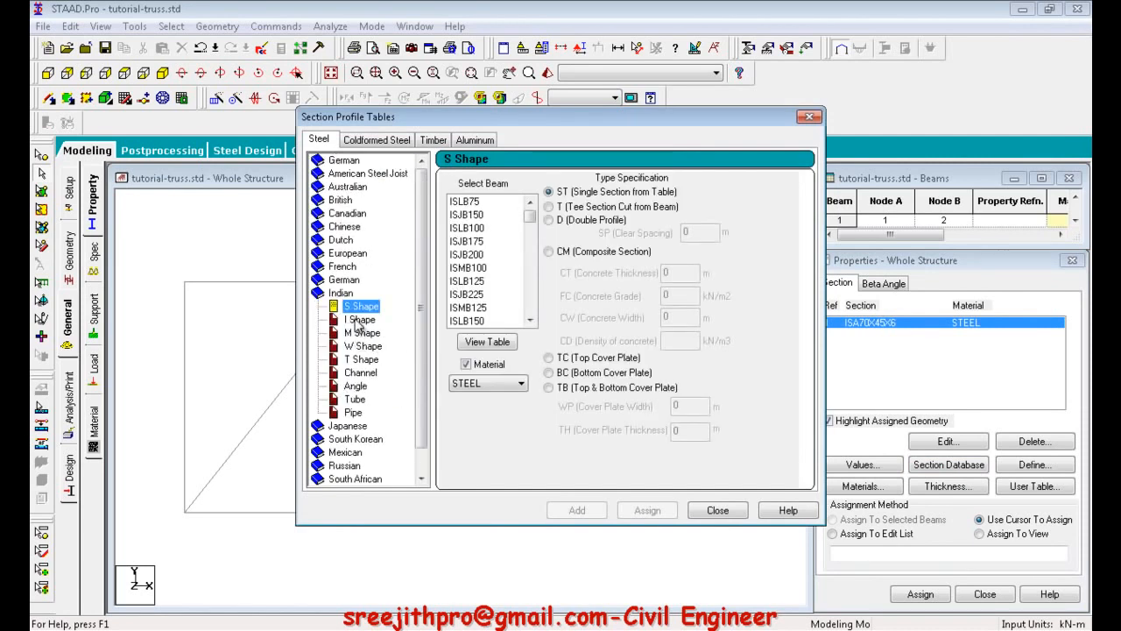
{"action": "left_click", "coordinate": [355, 387]}
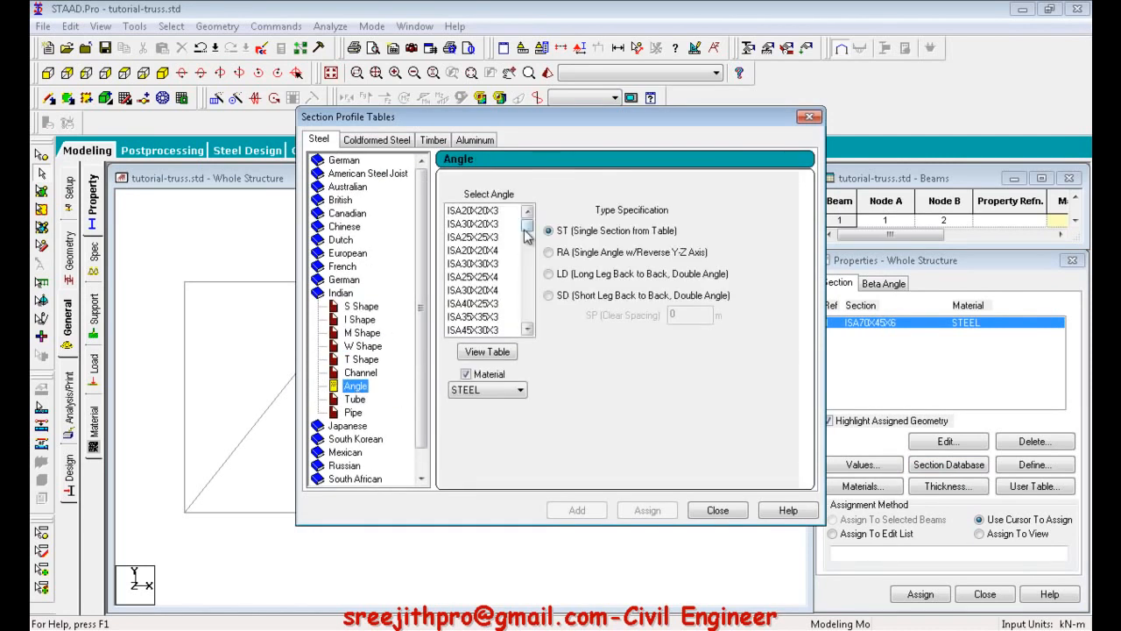
{"action": "left_click_drag", "start_coordinate": [527, 230], "coordinate": [527, 276]}
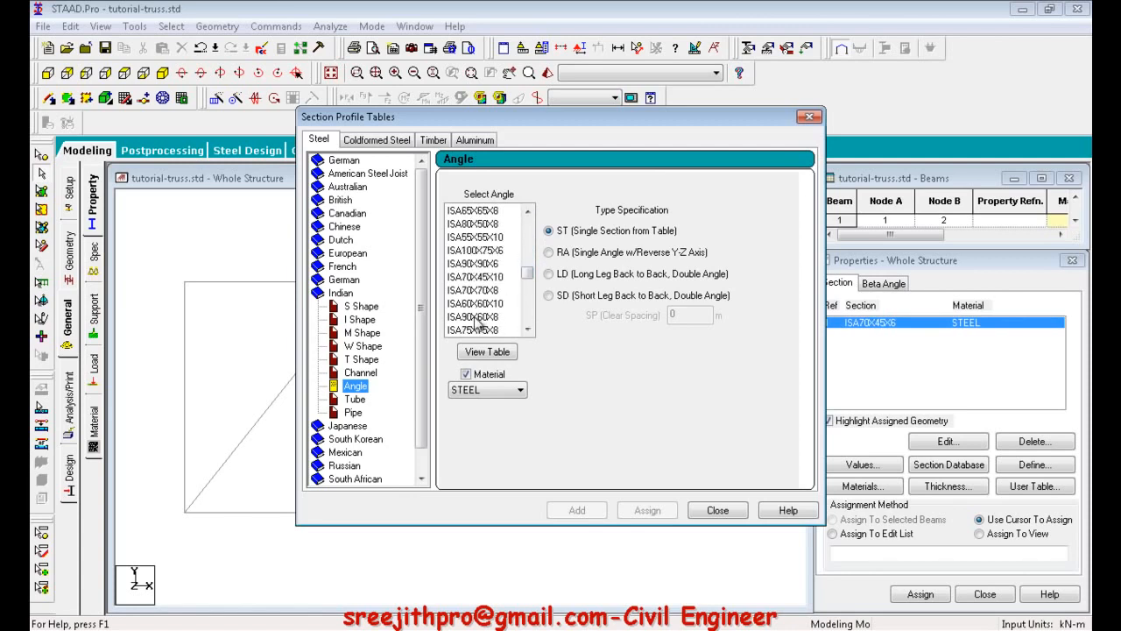
{"action": "left_click", "coordinate": [478, 224]}
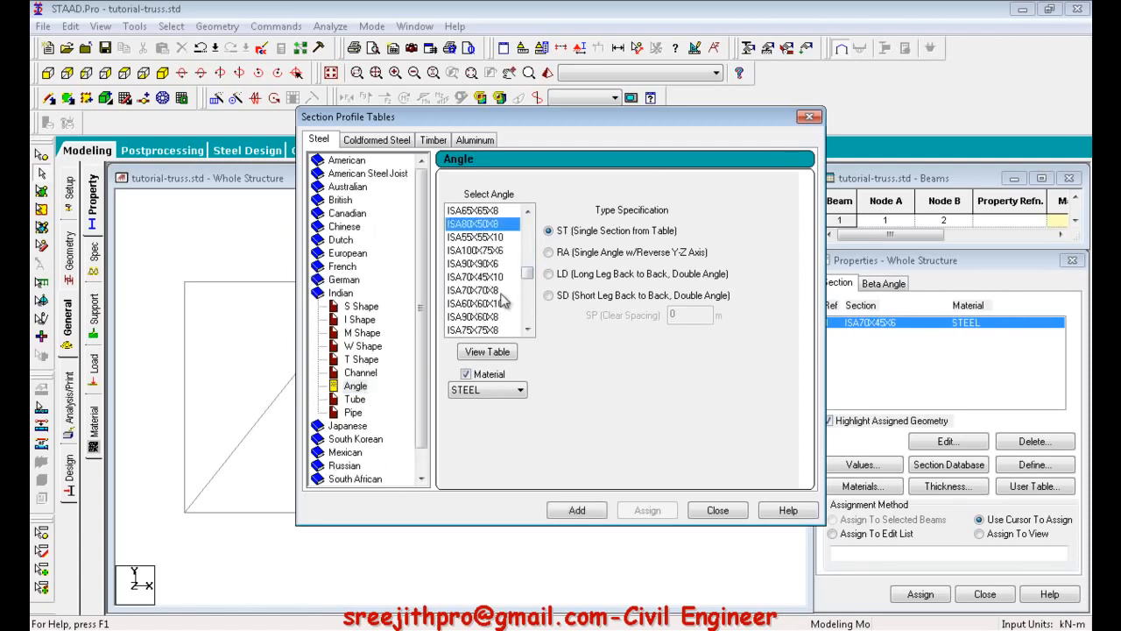
{"action": "left_click", "coordinate": [579, 510]}
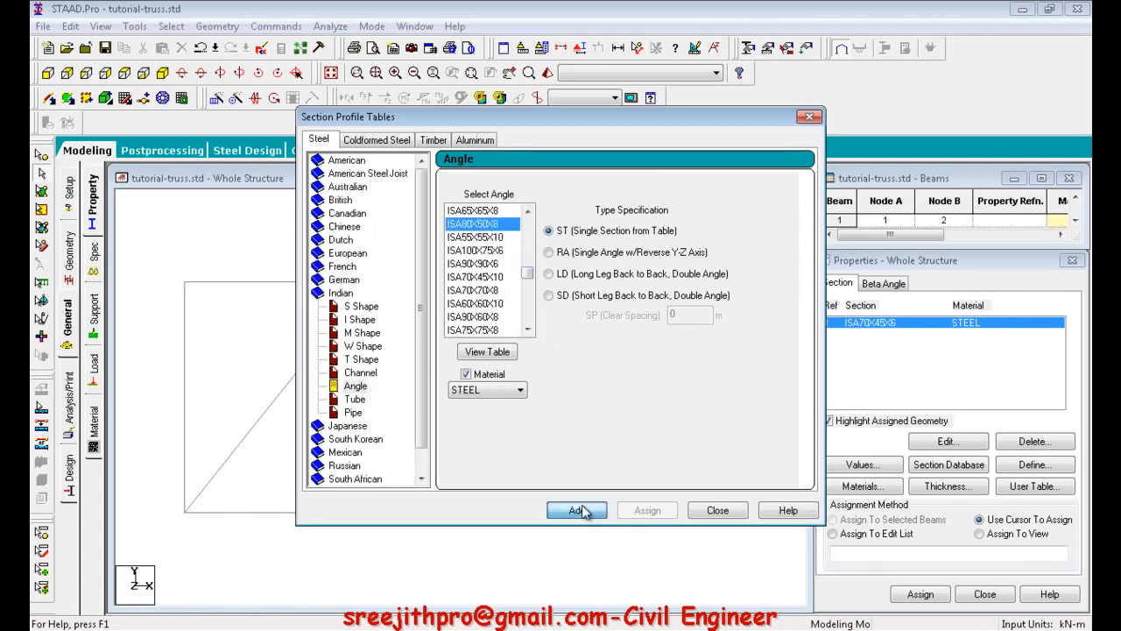
{"action": "left_click", "coordinate": [718, 510]}
Assign the ISA70X45X6 section with the cursor to all three diagonals and all four vertical members of the truss.
{"action": "left_click", "coordinate": [871, 336]}
{"action": "left_click", "coordinate": [875, 323]}
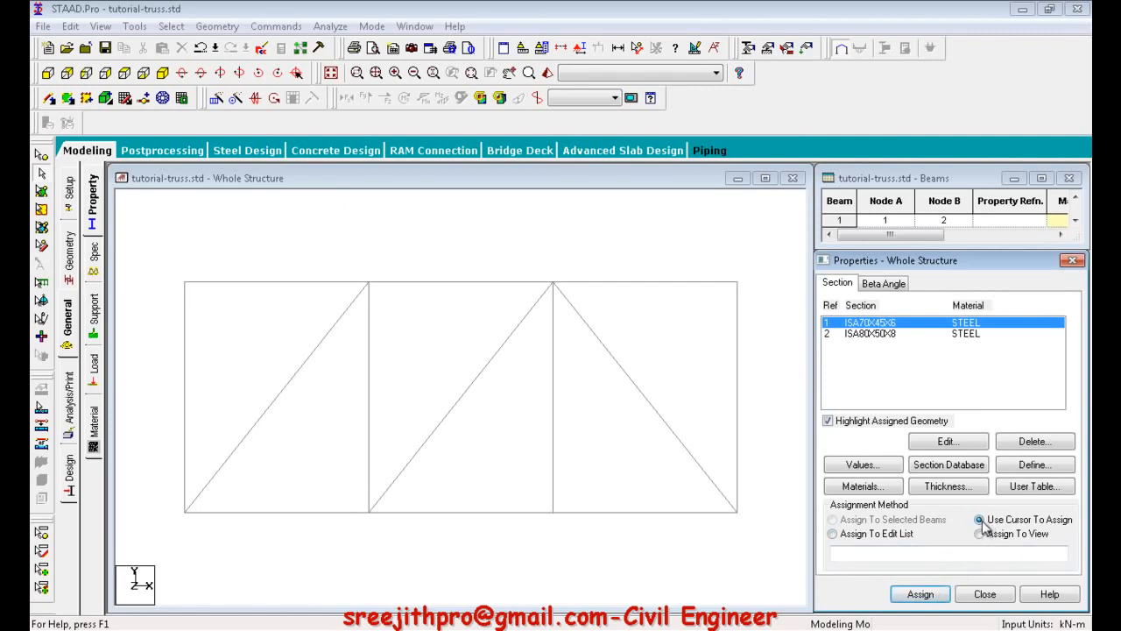
{"action": "left_click", "coordinate": [924, 595]}
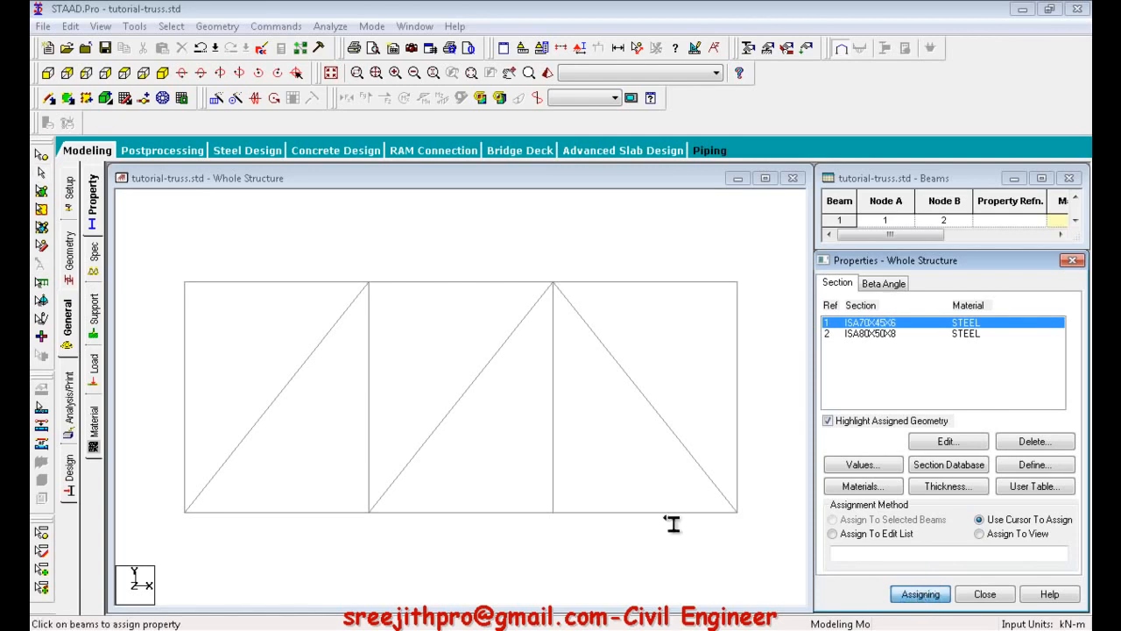
{"action": "left_click", "coordinate": [291, 382]}
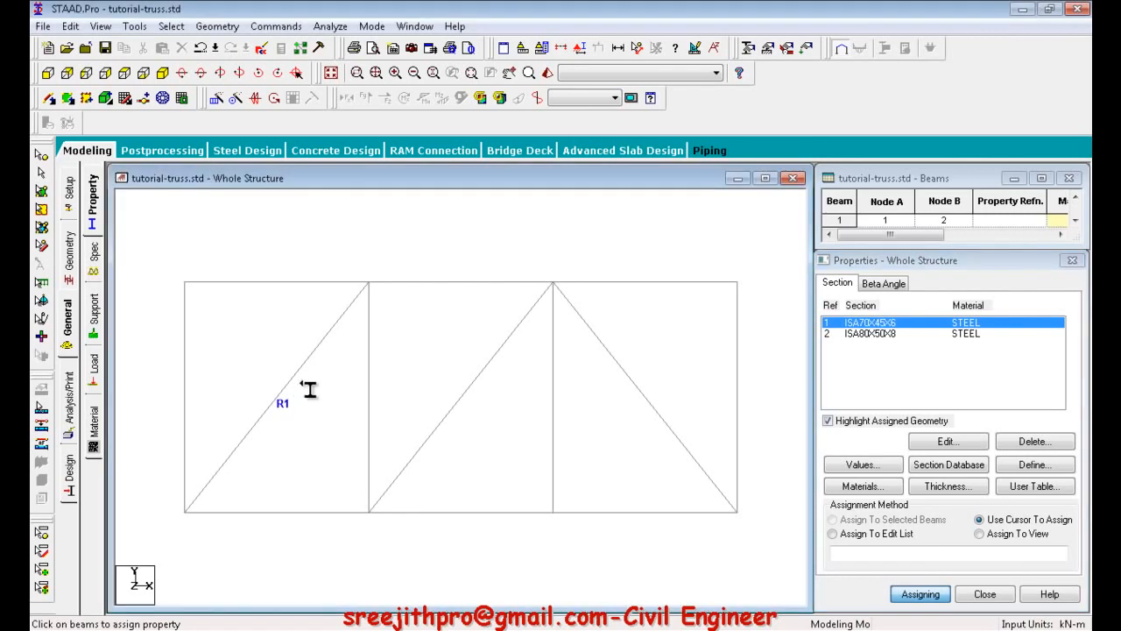
{"action": "left_click", "coordinate": [454, 406]}
{"action": "left_click", "coordinate": [669, 405]}
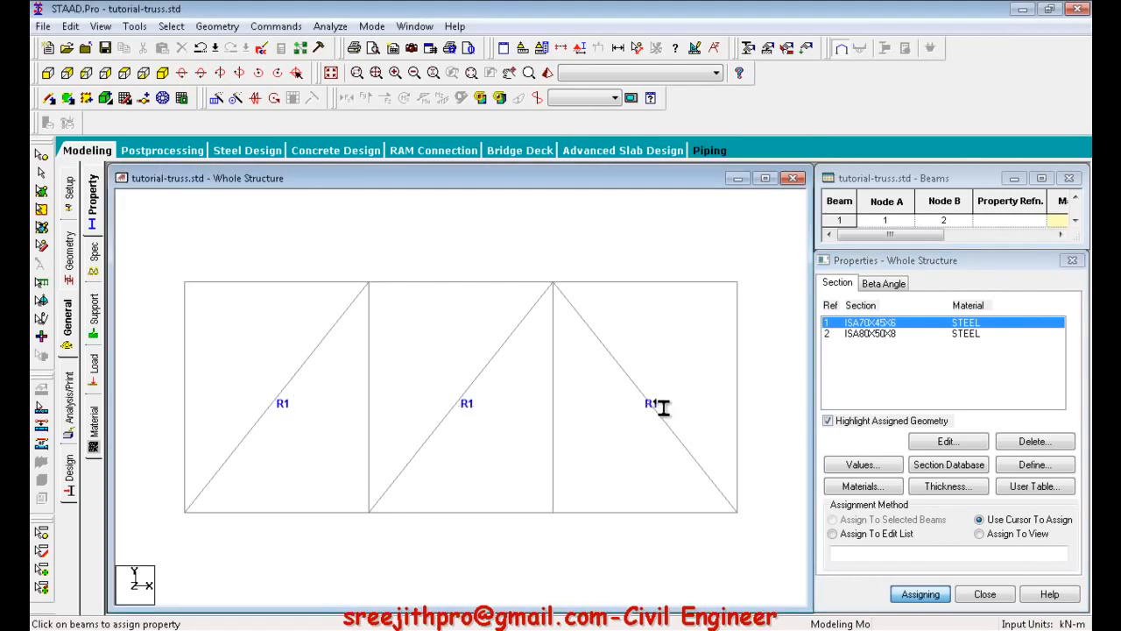
{"action": "left_click", "coordinate": [559, 417]}
{"action": "left_click", "coordinate": [374, 368]}
{"action": "left_click", "coordinate": [190, 369]}
{"action": "left_click", "coordinate": [743, 382]}
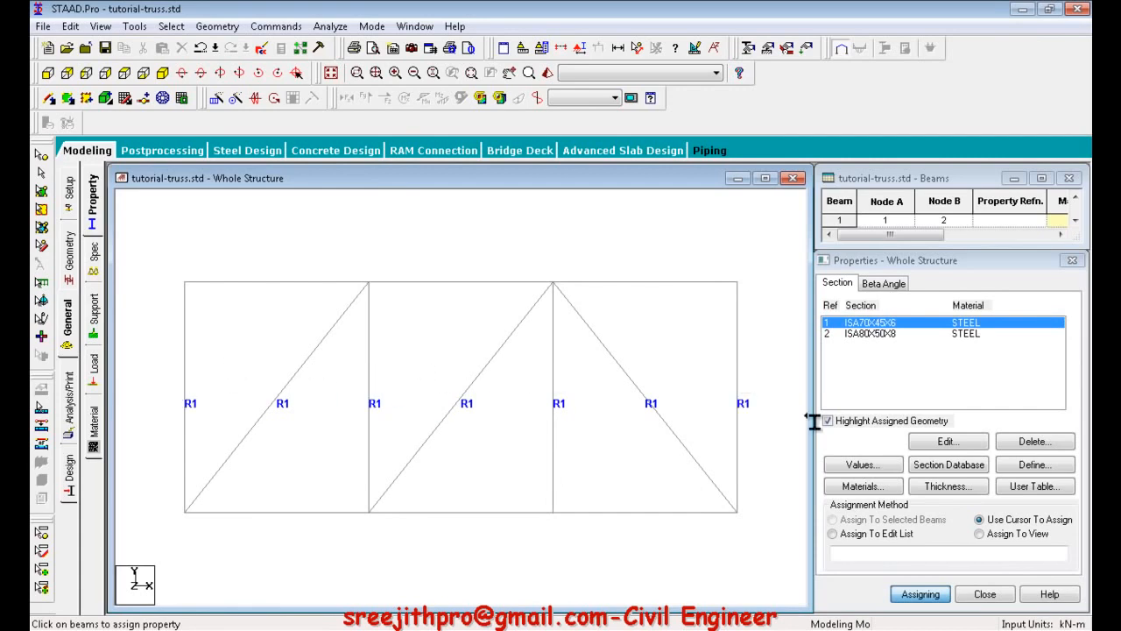
Select the ISA80X50X8 section and switch its assignment method to Assign To Edit List.
{"action": "left_click", "coordinate": [881, 337]}
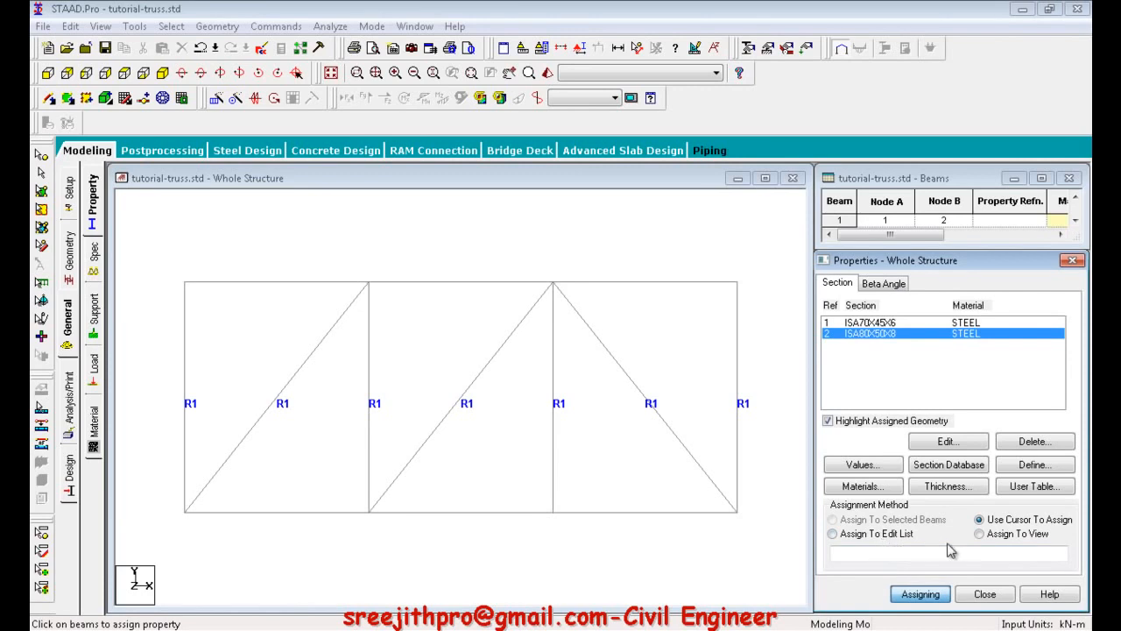
{"action": "left_click", "coordinate": [844, 538]}
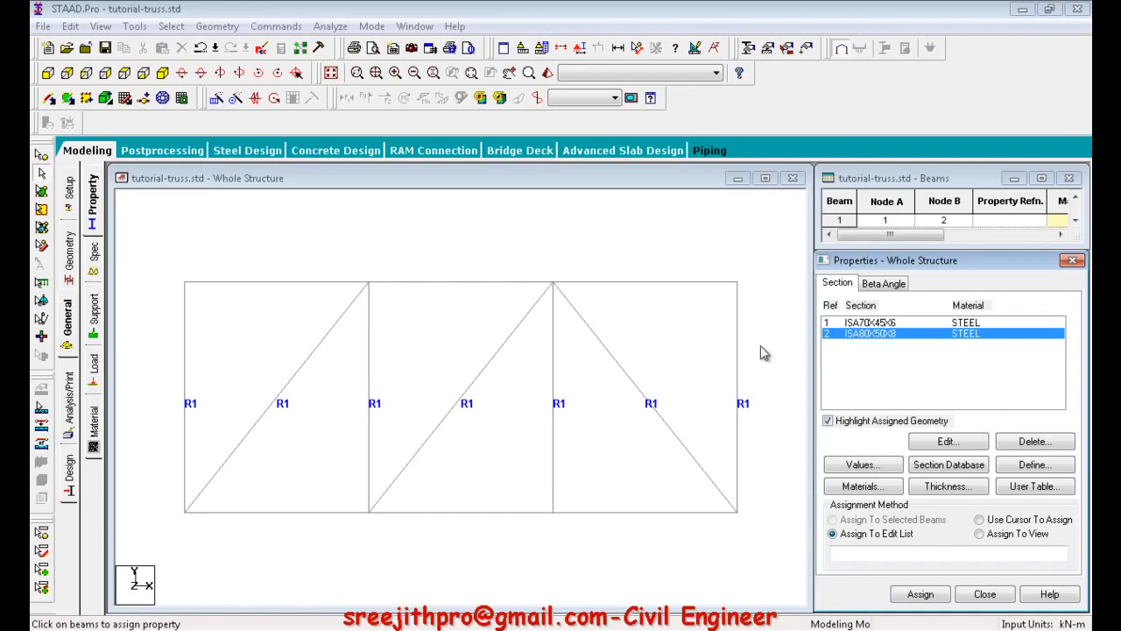
{"action": "left_click", "coordinate": [843, 550]}
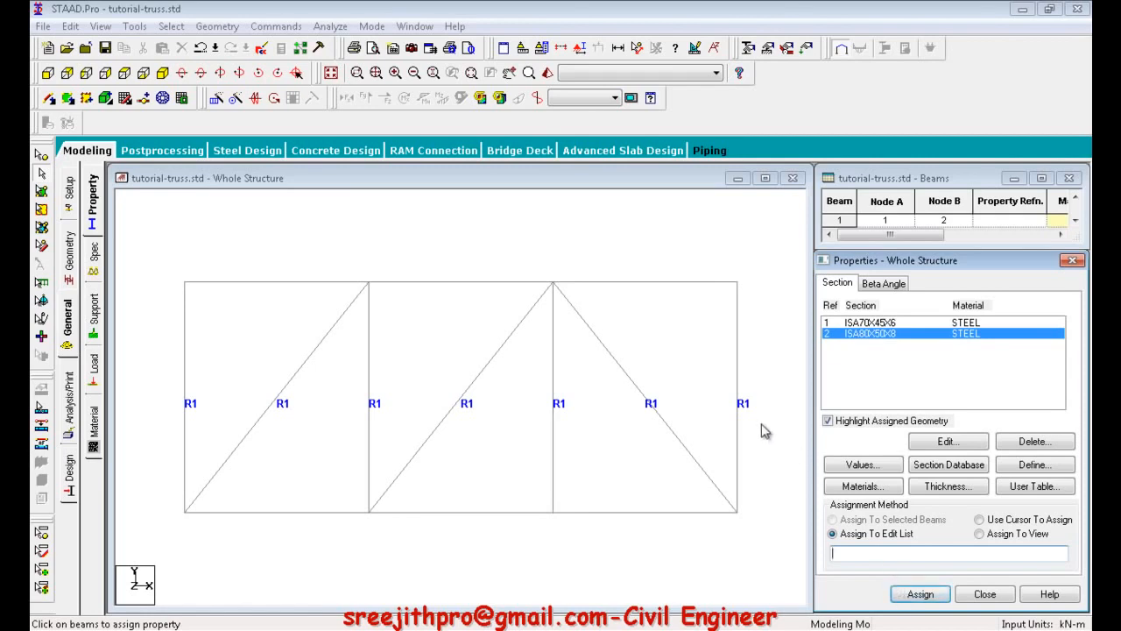
Turn on the beam number labels in the structure view.
{"action": "right_click", "coordinate": [546, 231]}
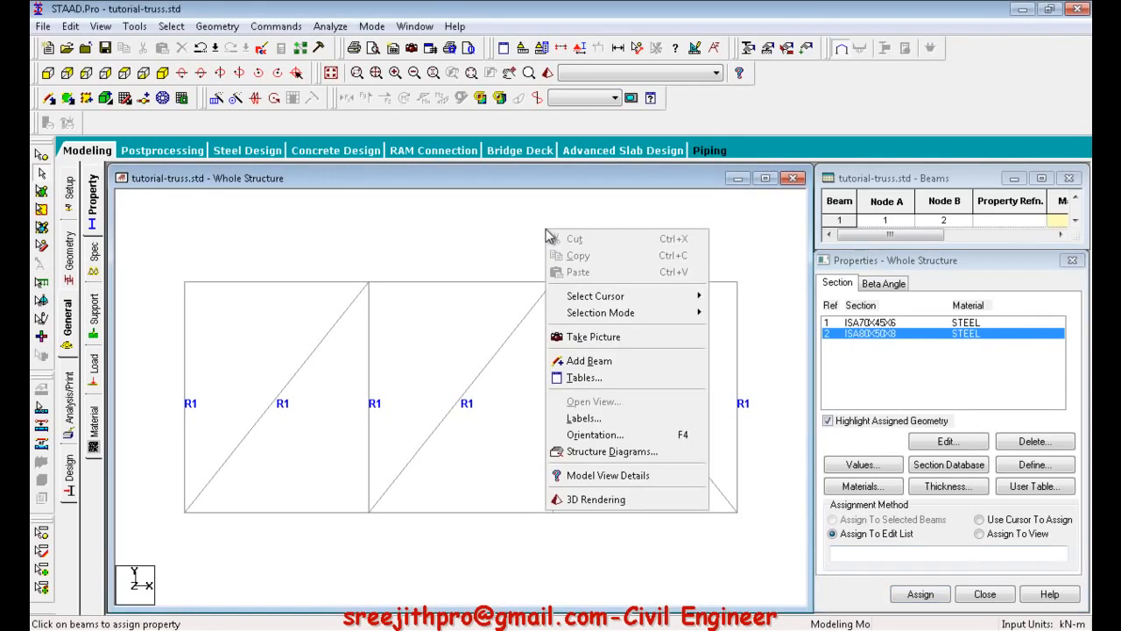
{"action": "left_click", "coordinate": [589, 419]}
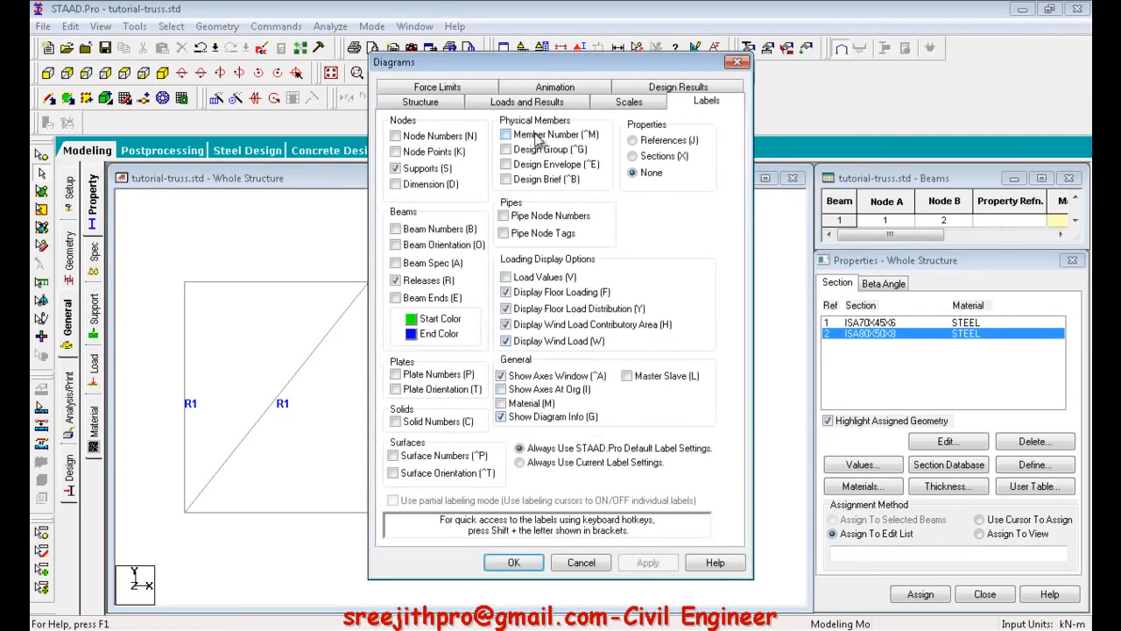
{"action": "left_click", "coordinate": [396, 229]}
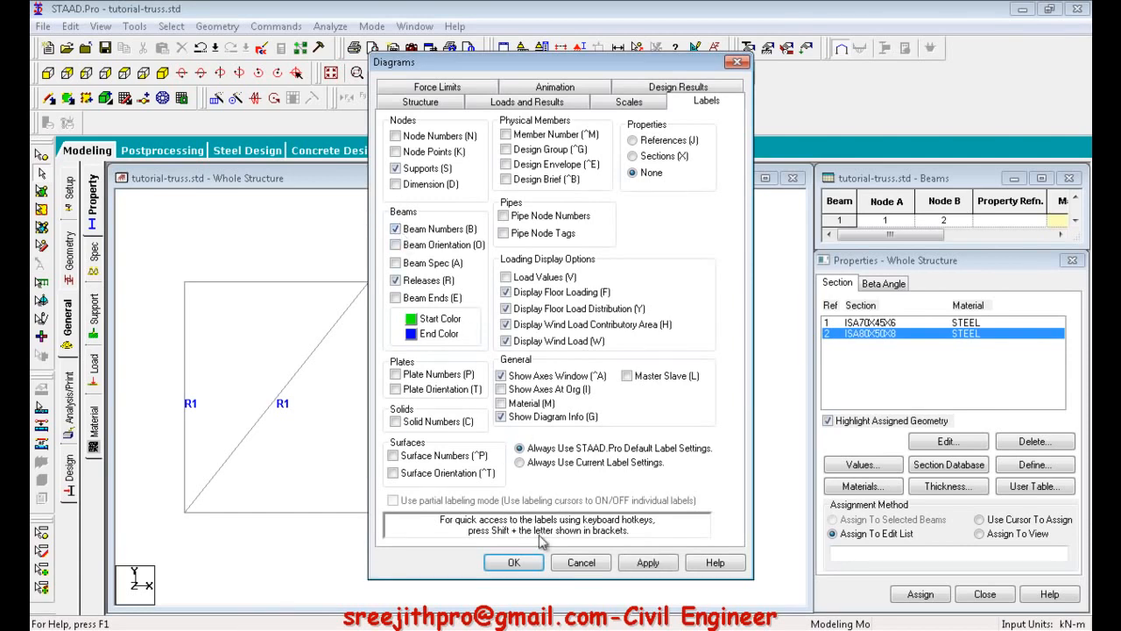
{"action": "left_click", "coordinate": [515, 562]}
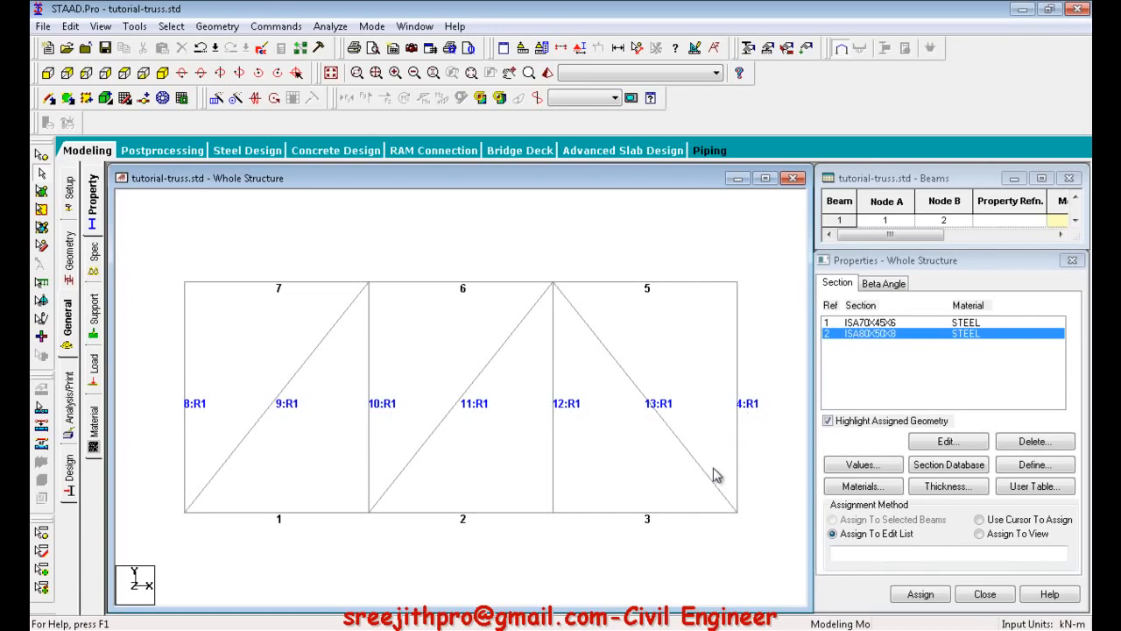
Assign the ISA80X50X8 section to the top and bottom chord members with the edit list 1 2 3 7 6 5.
{"action": "left_click", "coordinate": [829, 325]}
{"action": "left_click", "coordinate": [852, 335]}
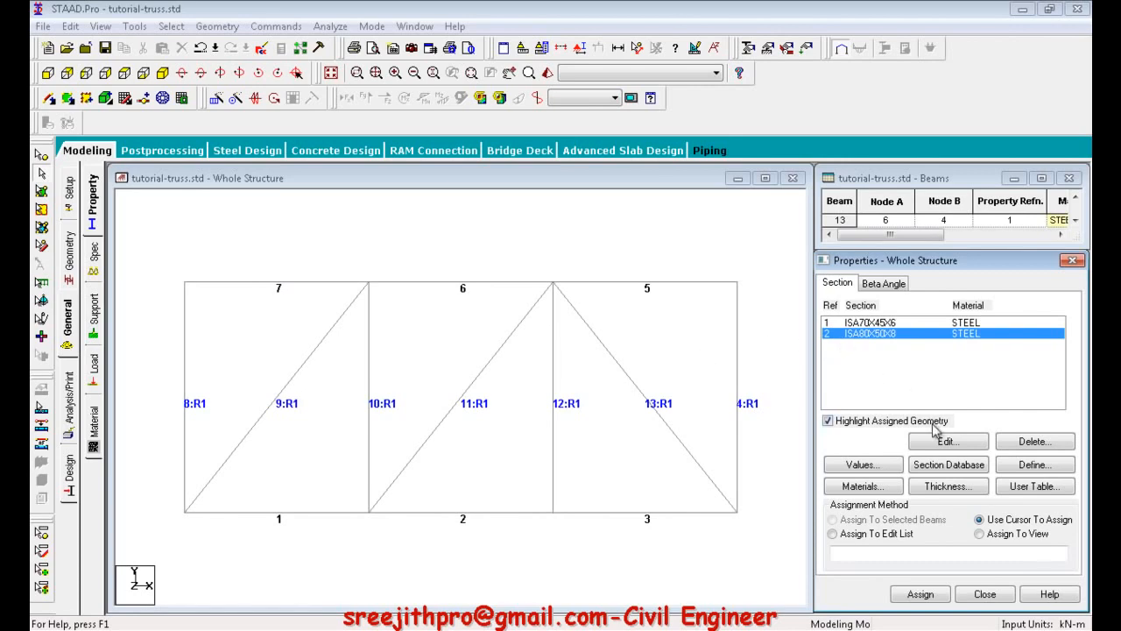
{"action": "left_click", "coordinate": [874, 554]}
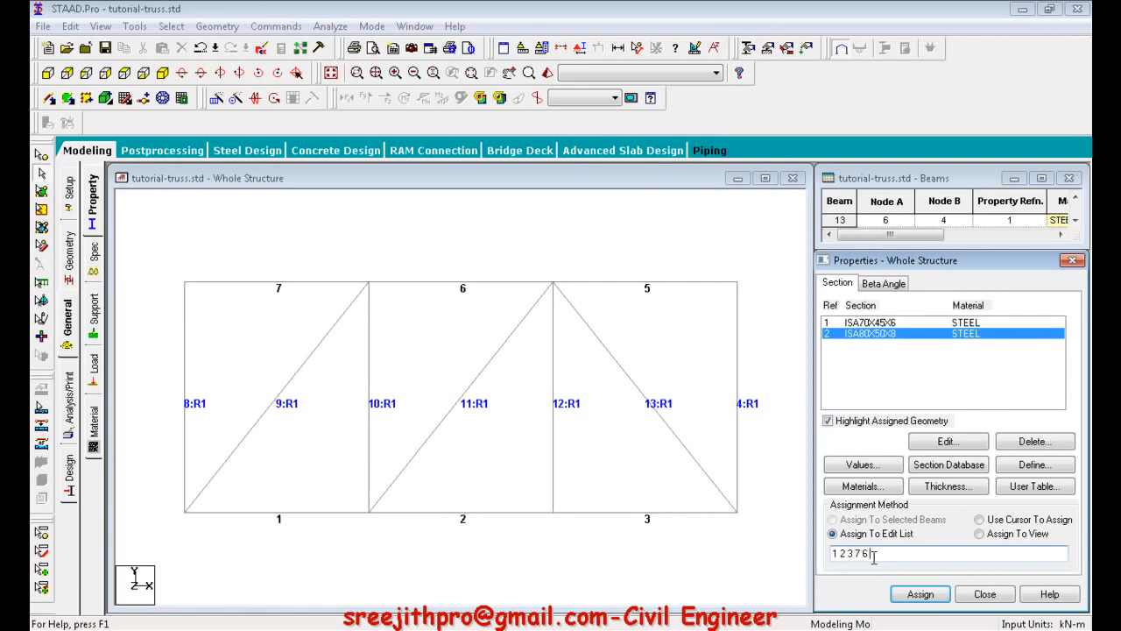
{"action": "left_click", "coordinate": [921, 596]}
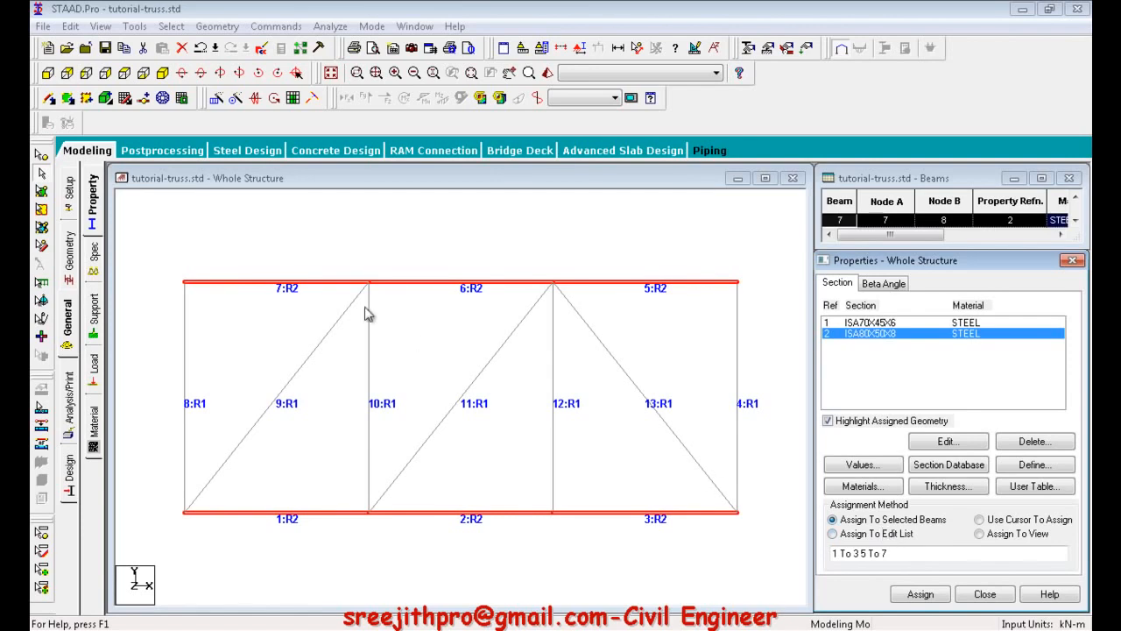
Create a Truss member specification for the beams.
{"action": "left_click", "coordinate": [94, 254]}
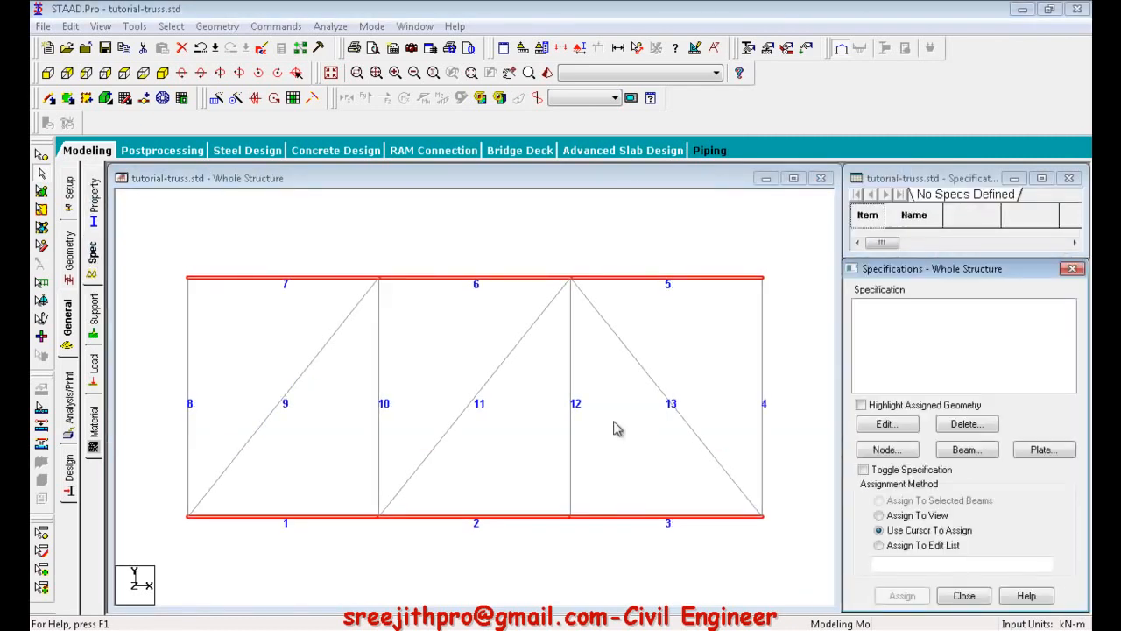
{"action": "left_click", "coordinate": [966, 452]}
{"action": "left_click", "coordinate": [1047, 325]}
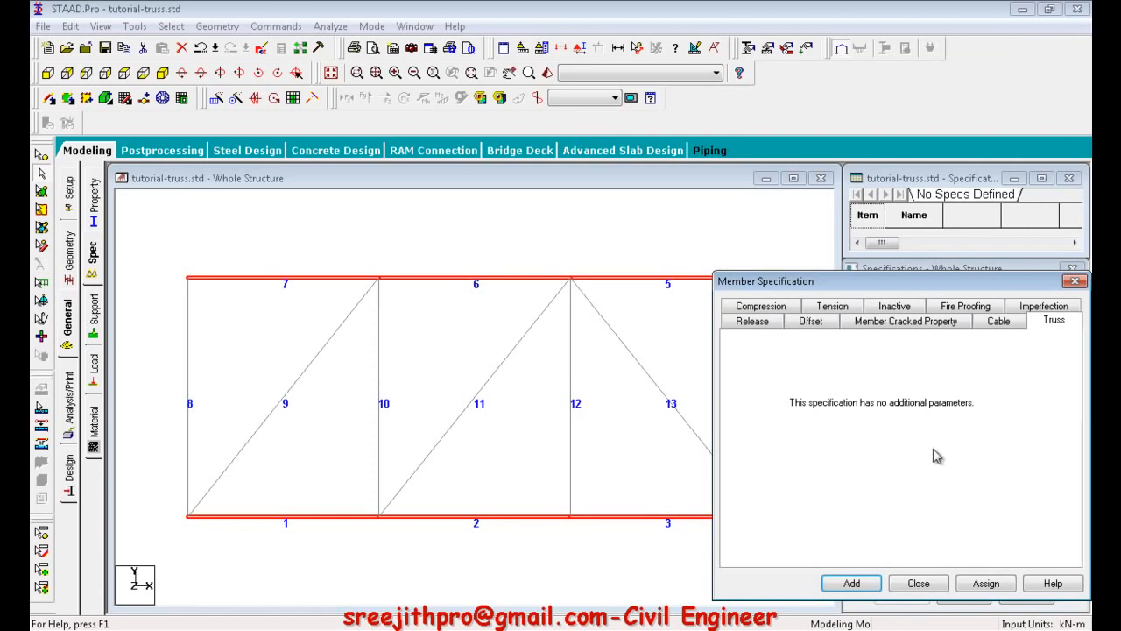
{"action": "left_click", "coordinate": [852, 584]}
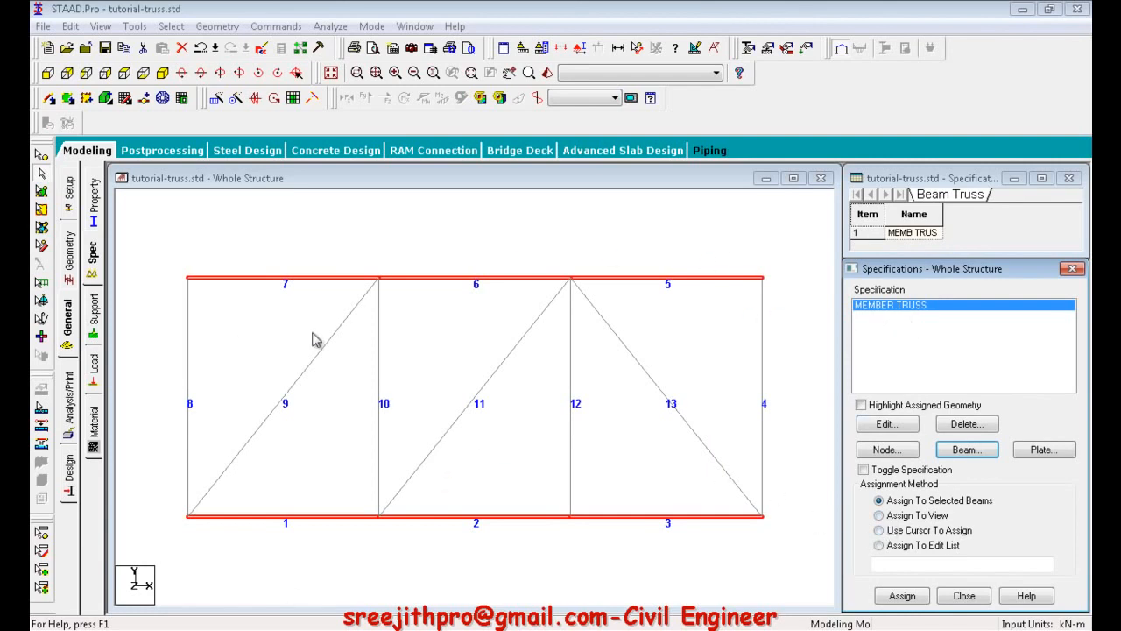
Assign the MEMBER TRUSS specification to the whole structure using Assign To View and accept the confirmation.
{"action": "left_click", "coordinate": [898, 520]}
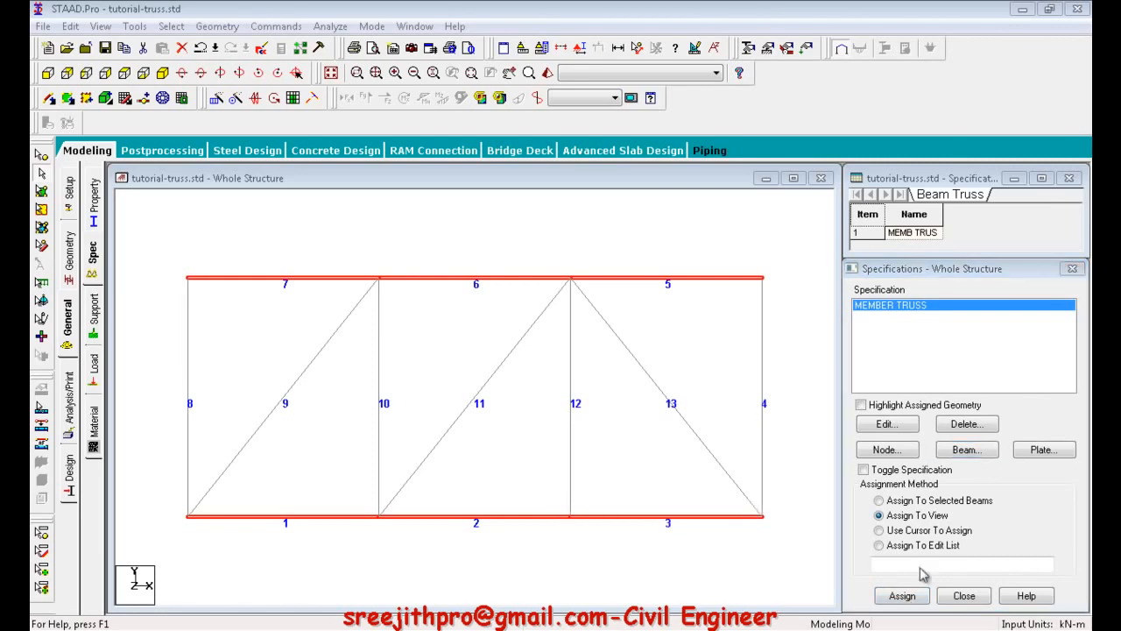
{"action": "left_click", "coordinate": [1055, 533]}
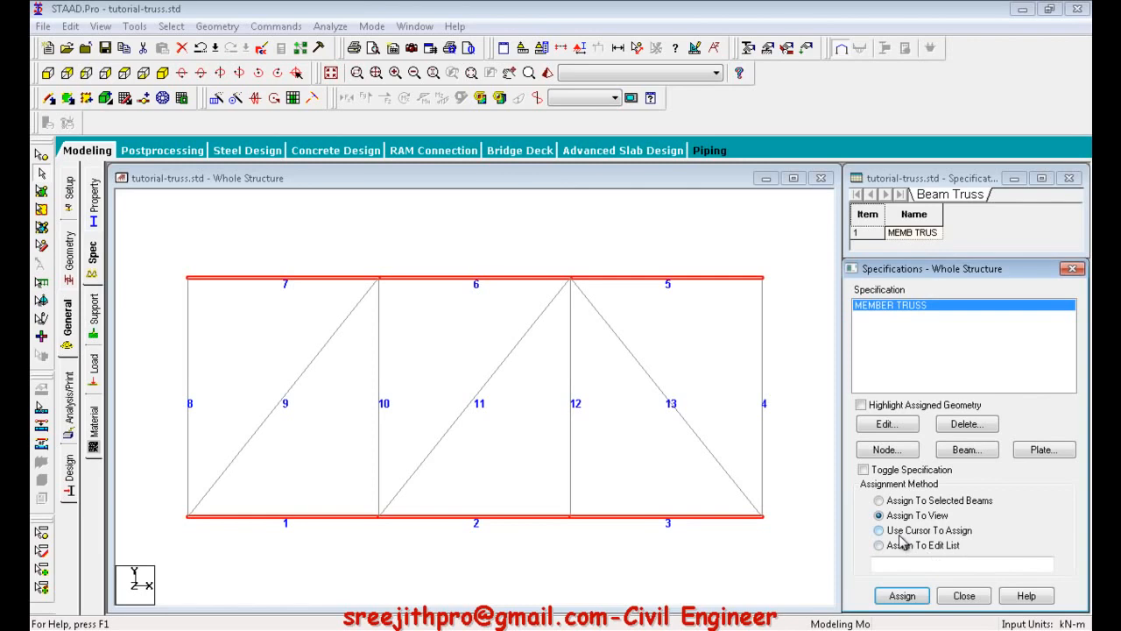
{"action": "left_click", "coordinate": [889, 598]}
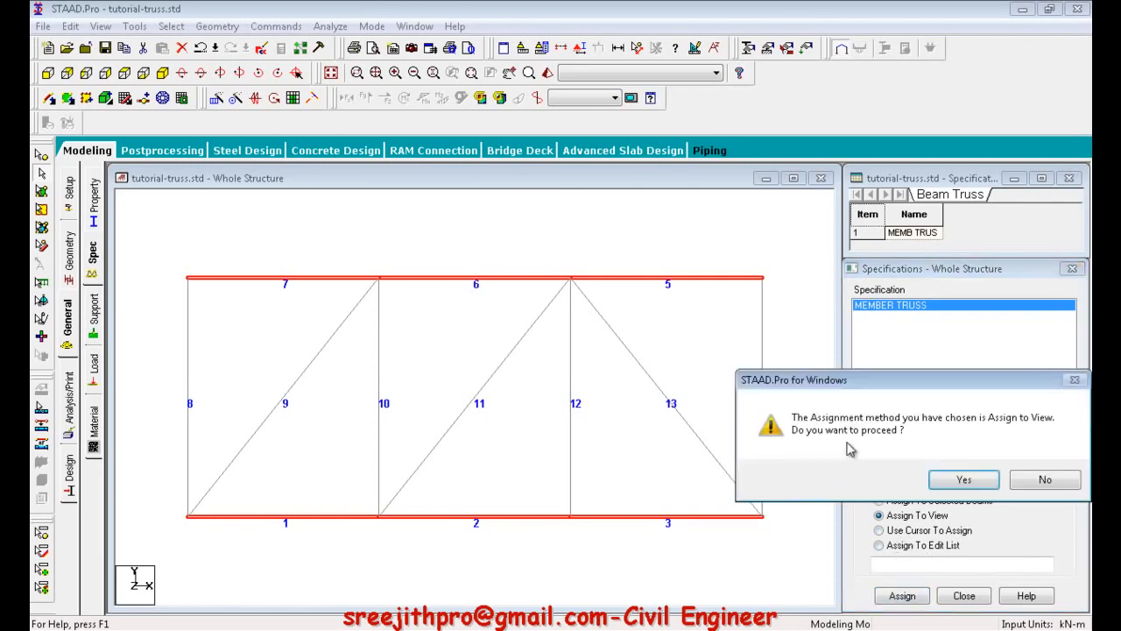
{"action": "left_click", "coordinate": [964, 481]}
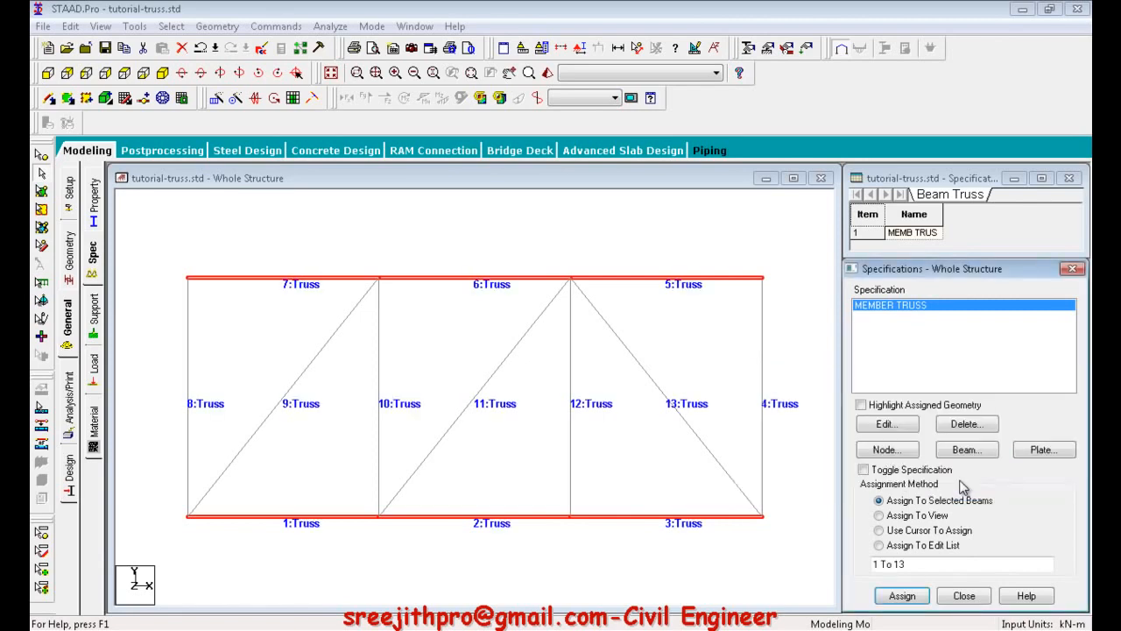